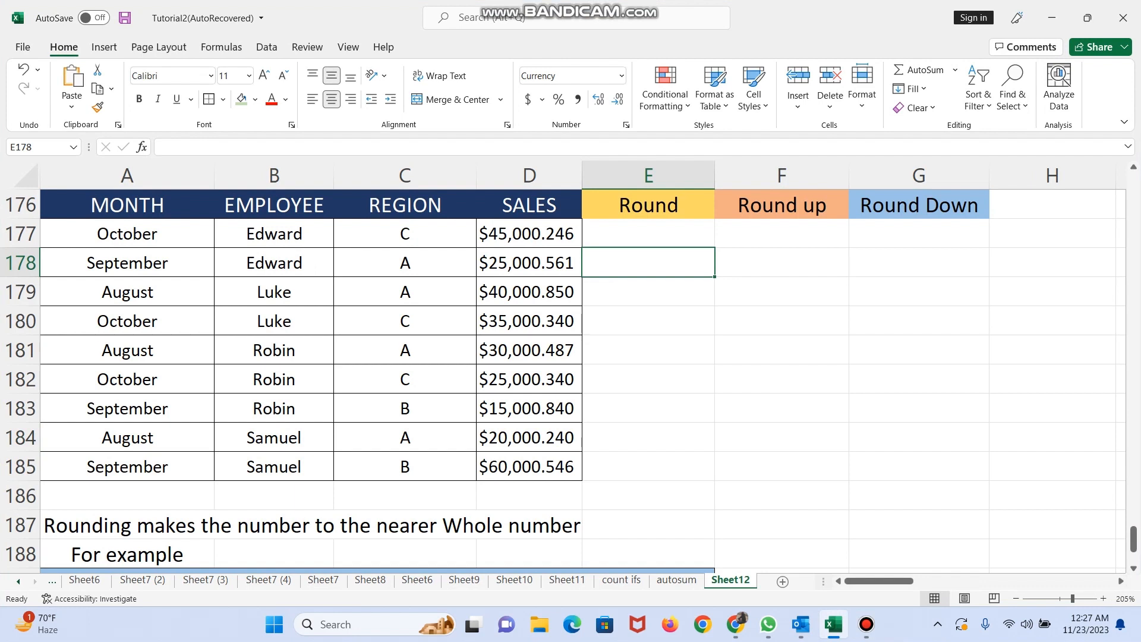
Step: Examine the Round, Round up and Round Down columns beside the sales figures in rows 176 to 185
{"action": "left_click", "coordinate": [648, 175]}
{"action": "left_click", "coordinate": [781, 175]}
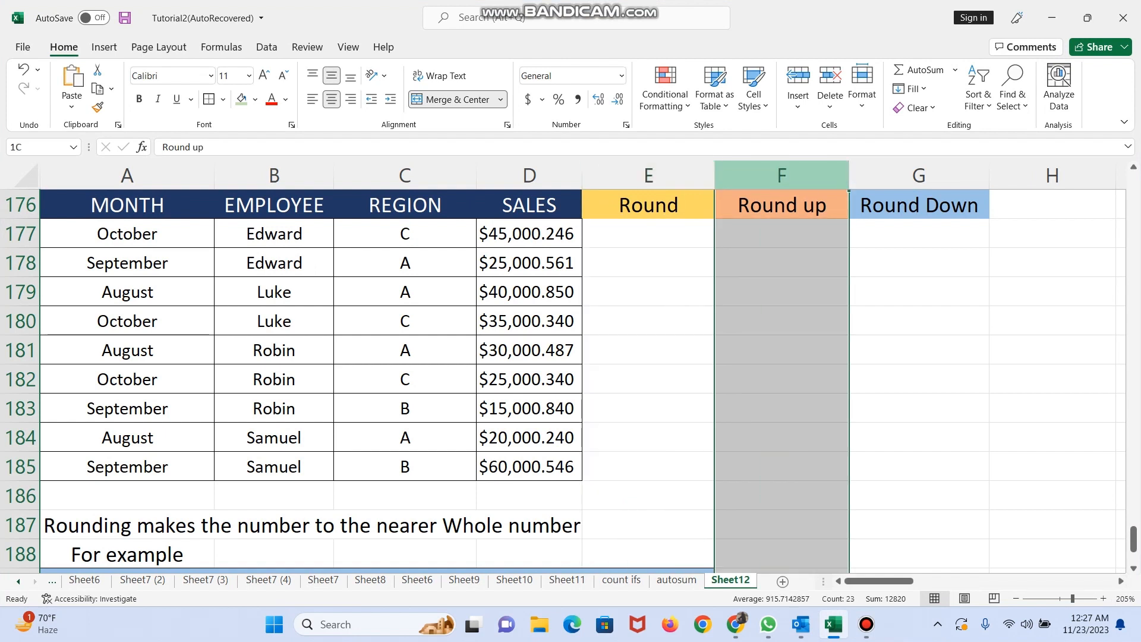
{"action": "left_click", "coordinate": [919, 175]}
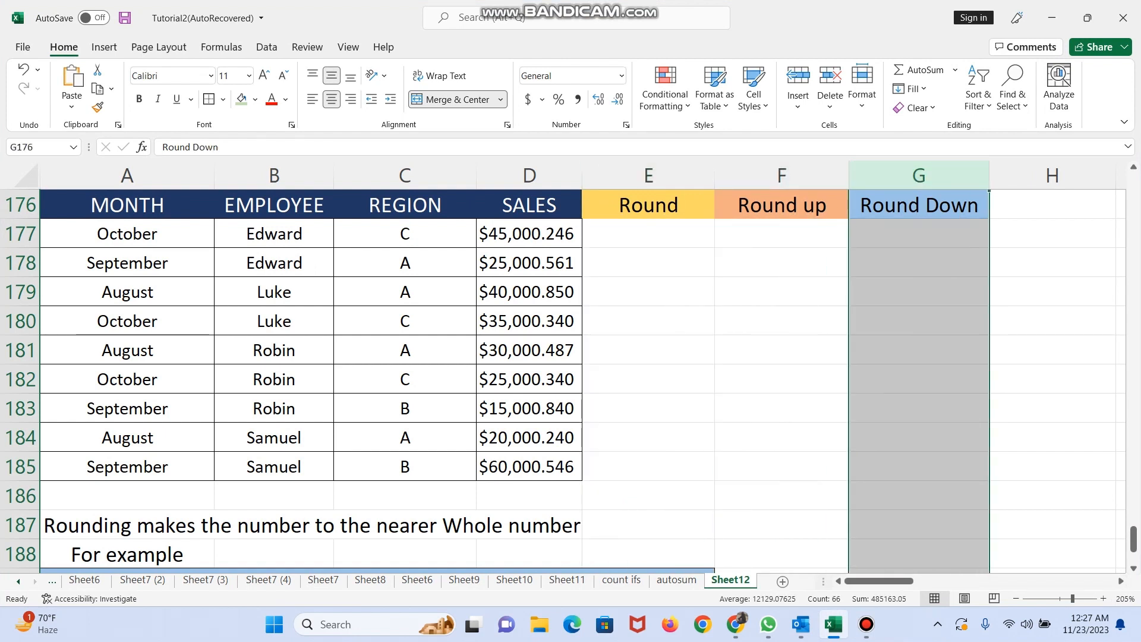
{"action": "left_click", "coordinate": [648, 466]}
{"action": "key", "text": "Left"}
{"action": "key", "text": "Left"}
{"action": "key", "text": "Left"}
{"action": "key", "text": "Left"}
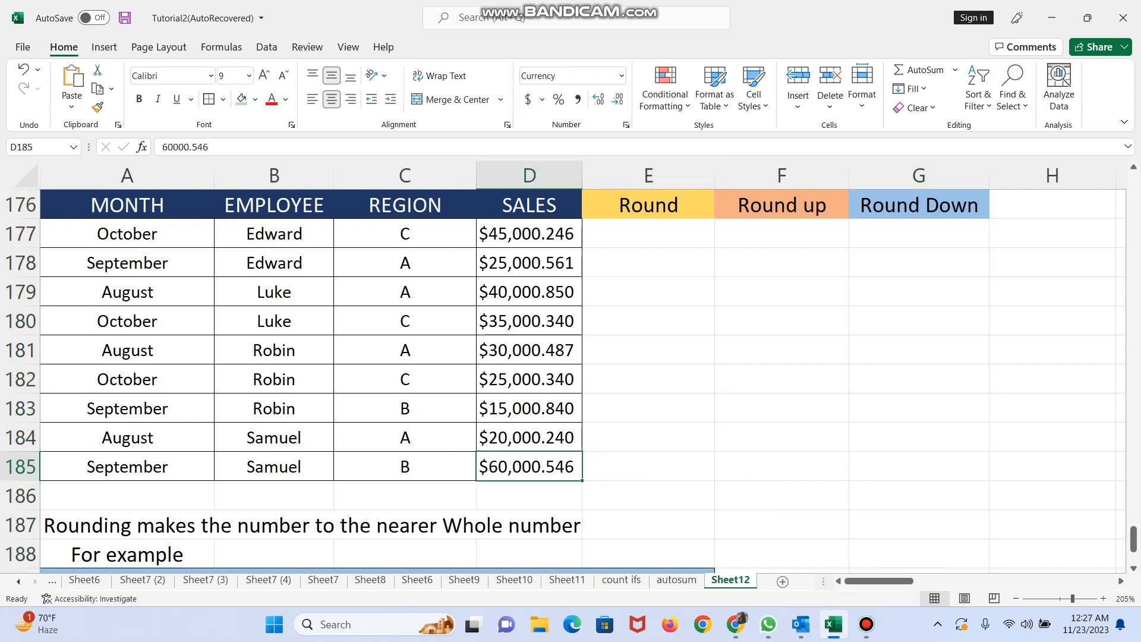
Step: Examine the rounding explanation and its worked examples in rows 187 to 192 below the sales table
{"action": "key", "text": "Down"}
{"action": "key", "text": "Down"}
{"action": "key", "text": "Down"}
{"action": "key", "text": "Down"}
{"action": "key", "text": "Down"}
{"action": "key", "text": "Down"}
{"action": "key", "text": "Down"}
{"action": "key", "text": "Down"}
{"action": "key", "text": "Down"}
{"action": "key", "text": "Down"}
{"action": "key", "text": "Down"}
{"action": "key", "text": "Down"}
{"action": "key", "text": "Down"}
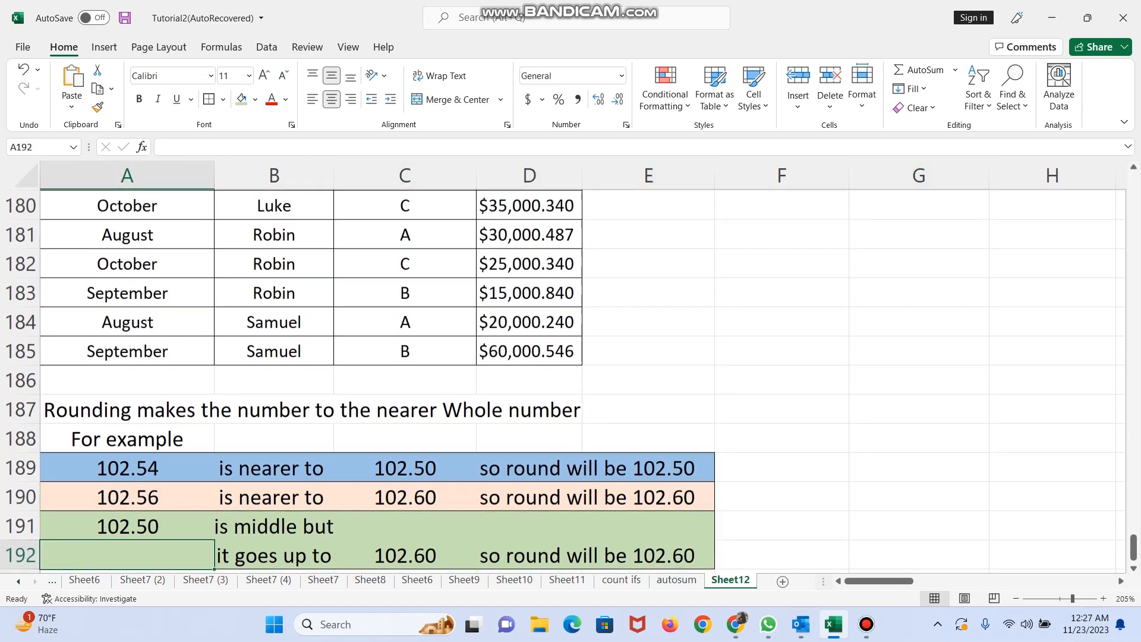
{"action": "key", "text": "Down"}
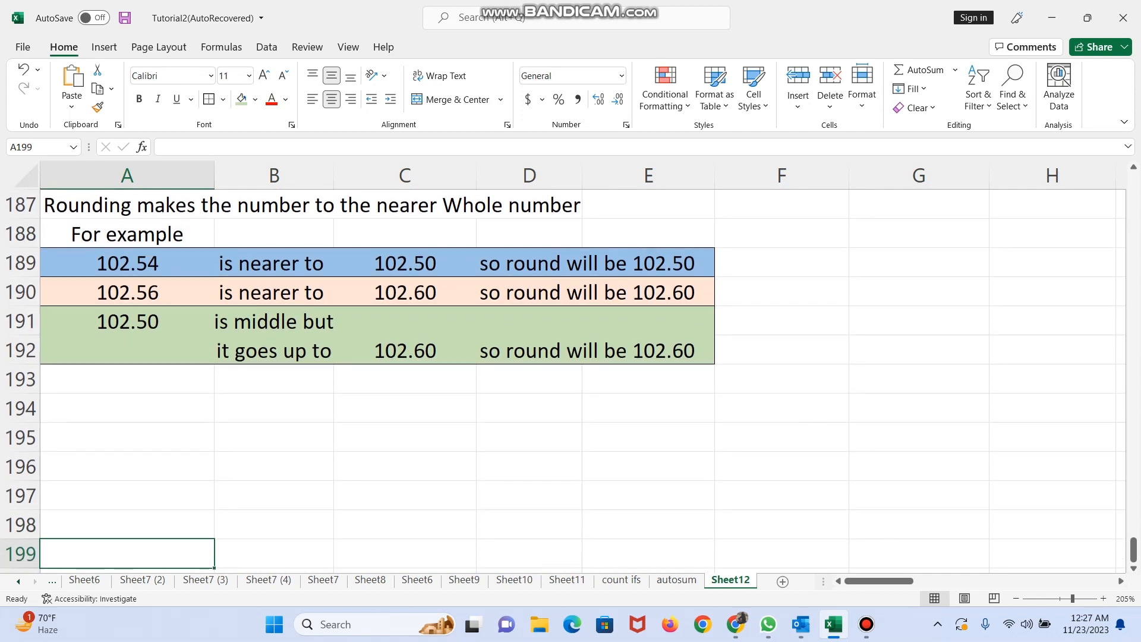
{"action": "key", "text": "Up"}
{"action": "key", "text": "Up"}
{"action": "key", "text": "Up"}
{"action": "key", "text": "Up"}
{"action": "key", "text": "Up"}
{"action": "key", "text": "Up"}
{"action": "key", "text": "Up"}
{"action": "key", "text": "Up"}
{"action": "key", "text": "Up"}
{"action": "key", "text": "Up"}
{"action": "key", "text": "Up"}
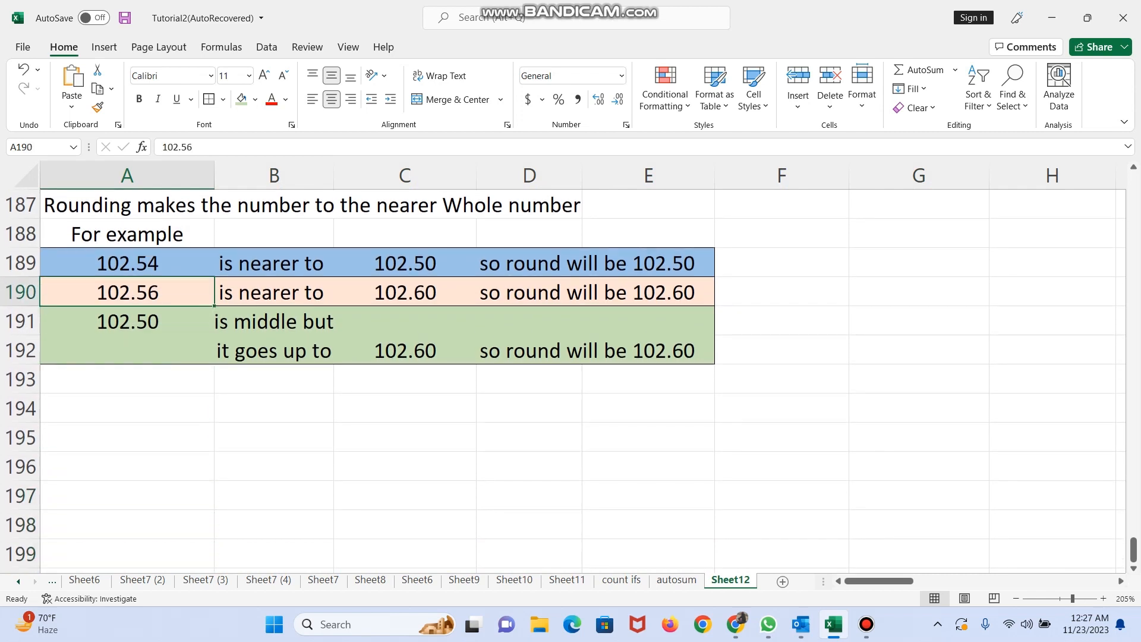
{"action": "key", "text": "Down"}
{"action": "key", "text": "Down"}
{"action": "key", "text": "Down"}
{"action": "key", "text": "Down"}
{"action": "key", "text": "Down"}
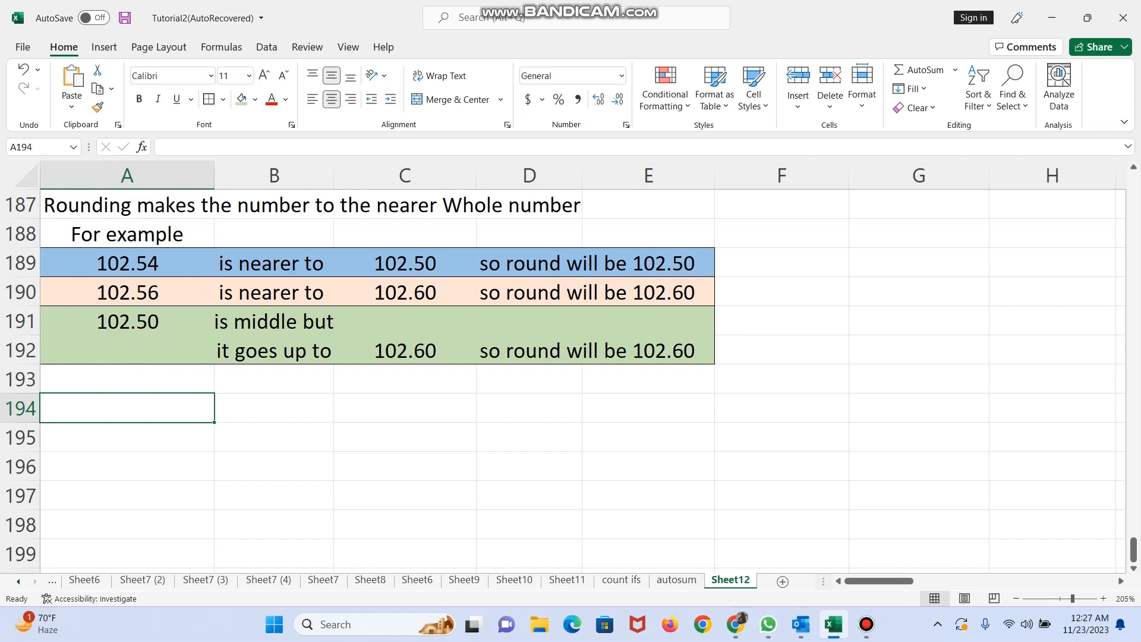
{"action": "key", "text": "Up"}
{"action": "key", "text": "Up"}
{"action": "key", "text": "Up"}
{"action": "key", "text": "Up"}
{"action": "key", "text": "Up"}
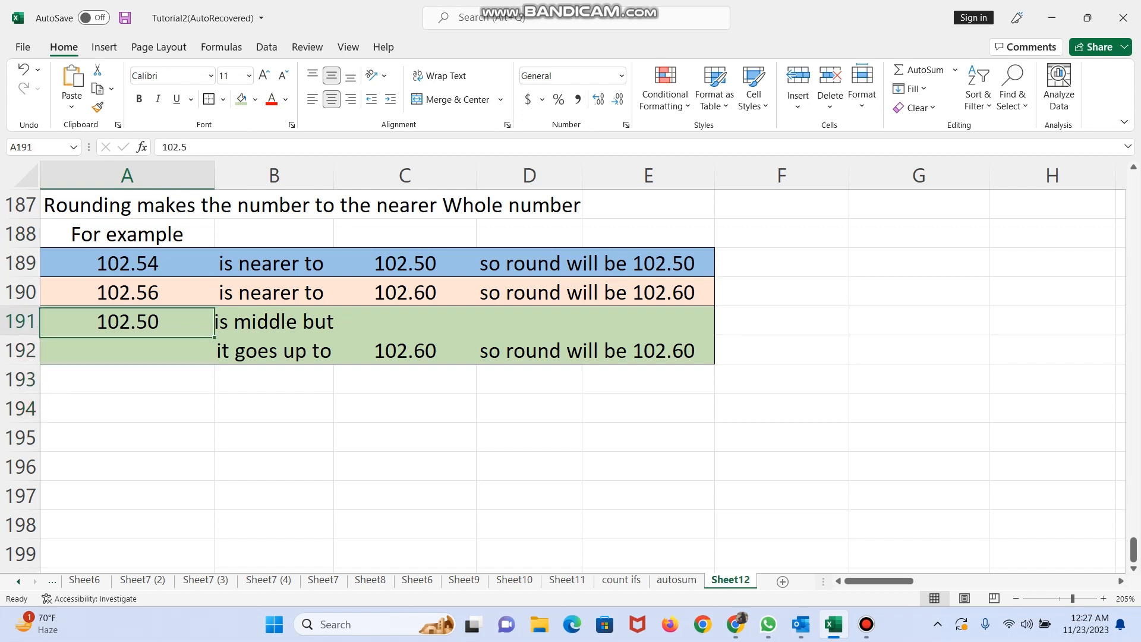
{"action": "key", "text": "Down"}
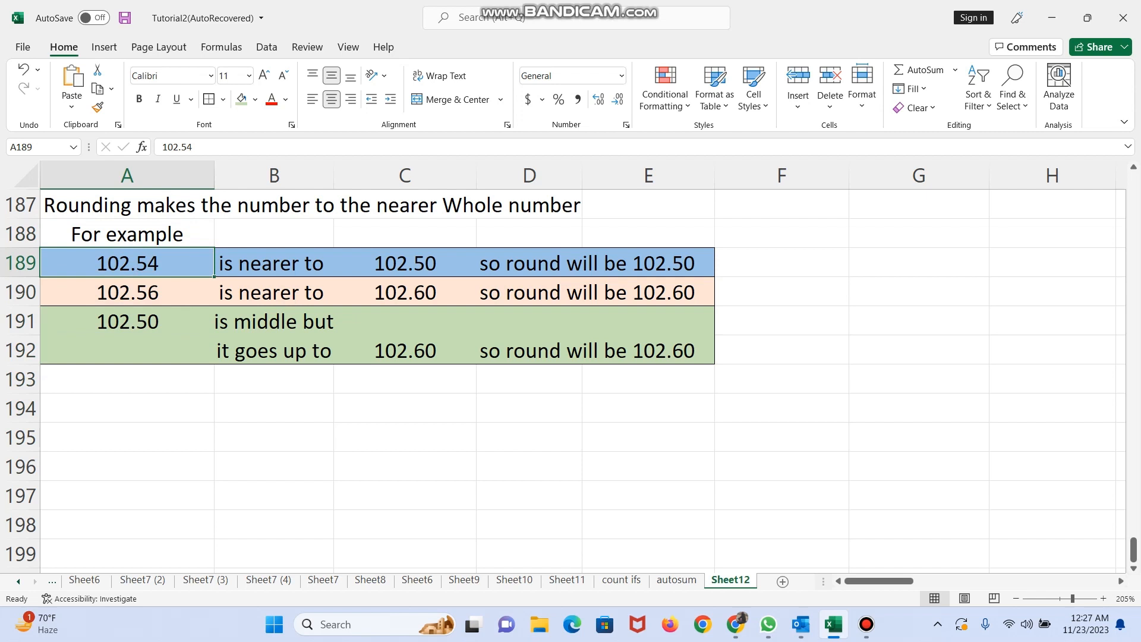
Step: Read across the row 189 example to see how 102.54 is rounded
{"action": "key", "text": "Right"}
{"action": "key", "text": "Right"}
{"action": "key", "text": "Right"}
{"action": "key", "text": "Left"}
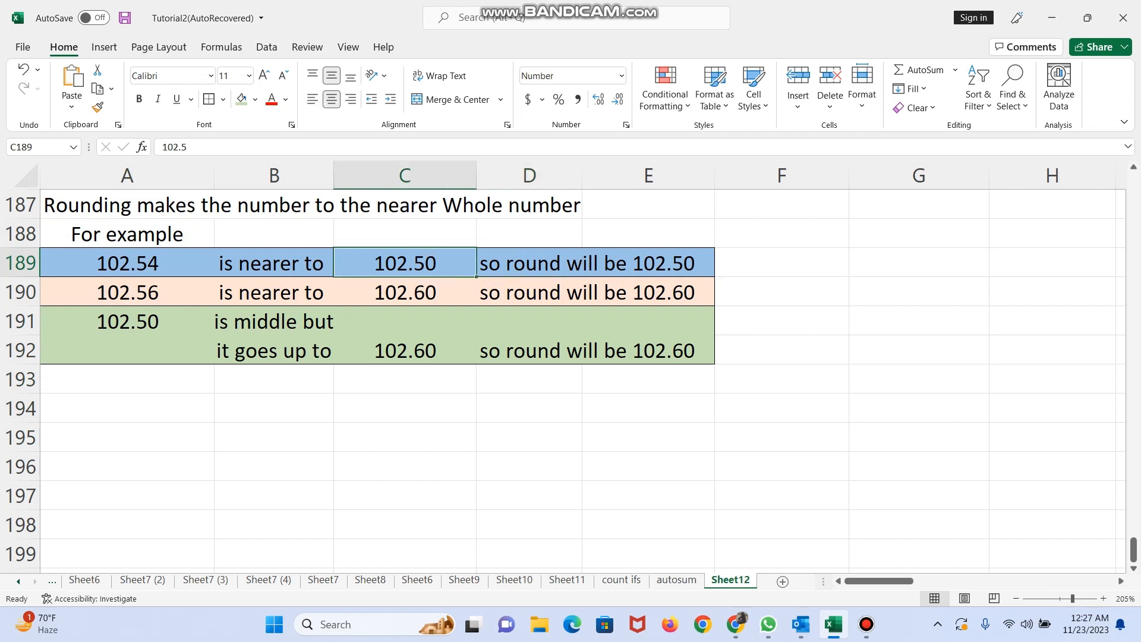
{"action": "key", "text": "Right"}
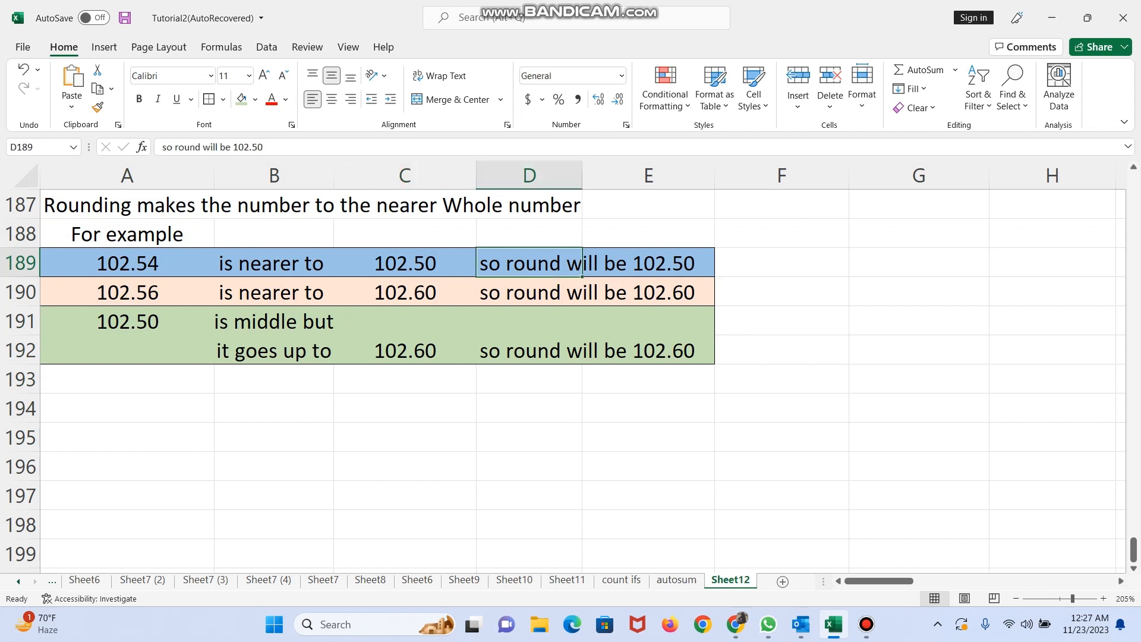
Step: Read across the row 190 example to see how 102.56 is rounded
{"action": "key", "text": "Down"}
{"action": "key", "text": "Left"}
{"action": "key", "text": "Left"}
{"action": "key", "text": "Left"}
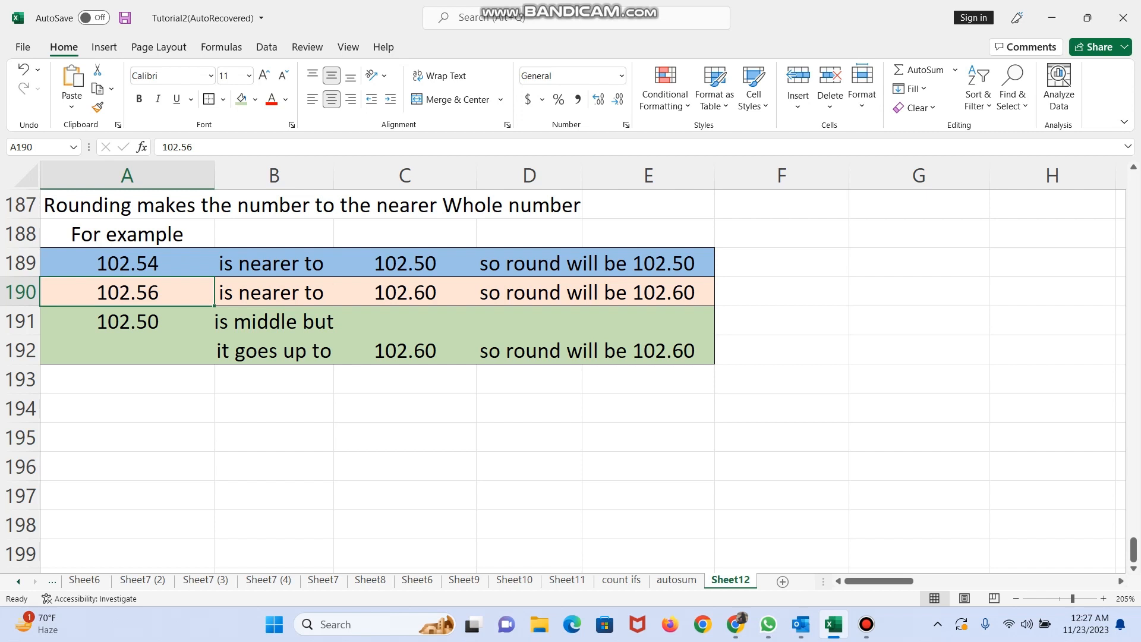
{"action": "key", "text": "Right"}
{"action": "key", "text": "Right"}
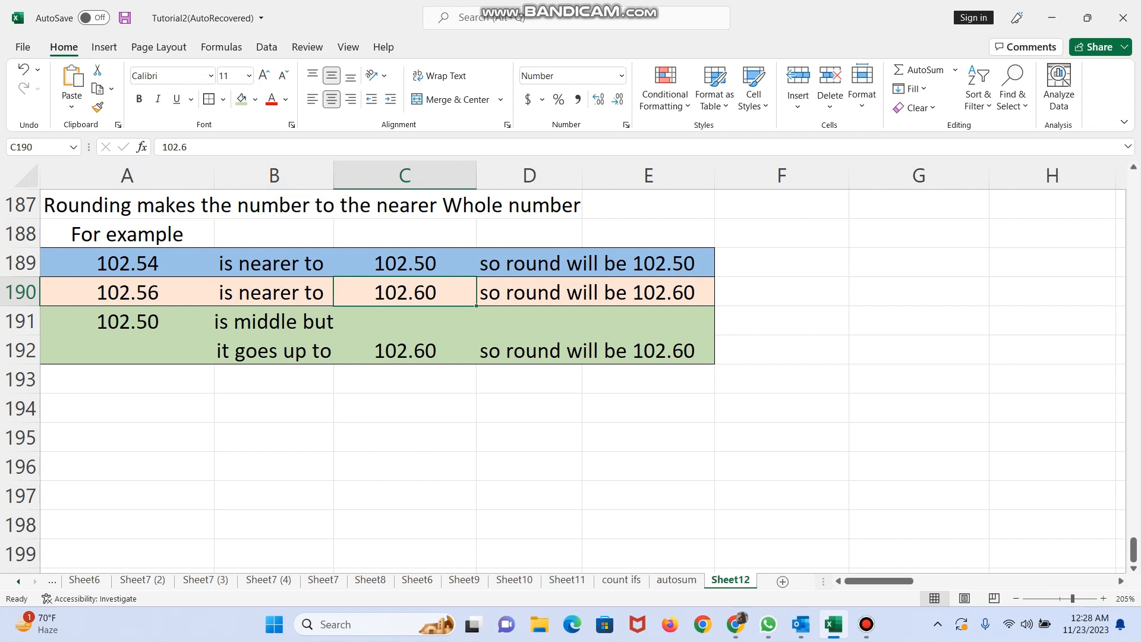
{"action": "key", "text": "Right"}
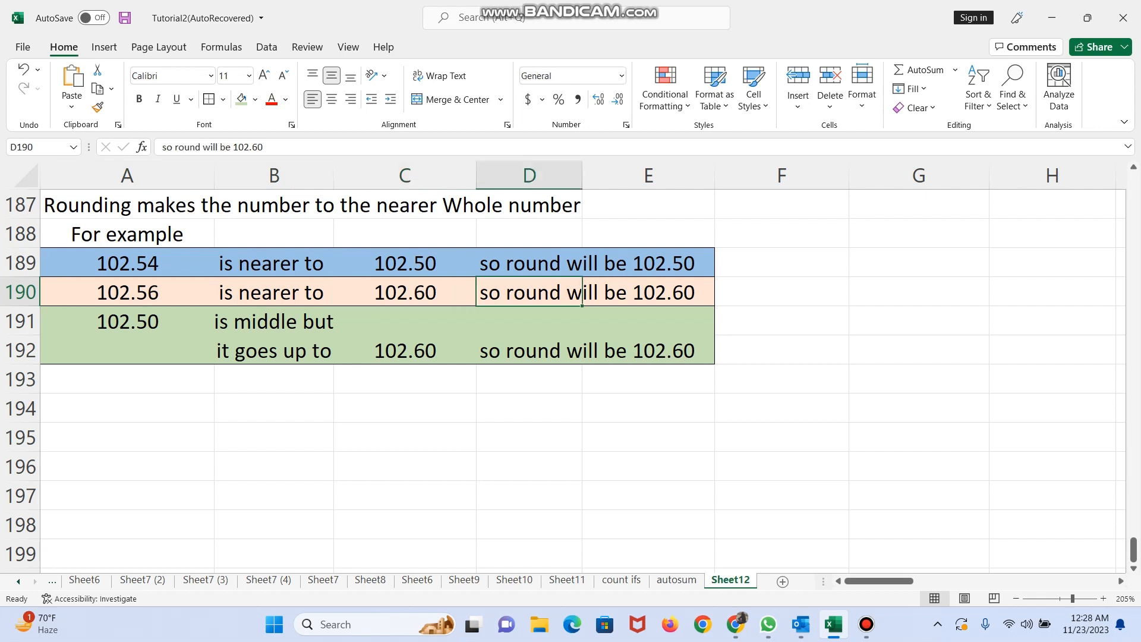
{"action": "key", "text": "Left"}
{"action": "key", "text": "Left"}
{"action": "key", "text": "Left"}
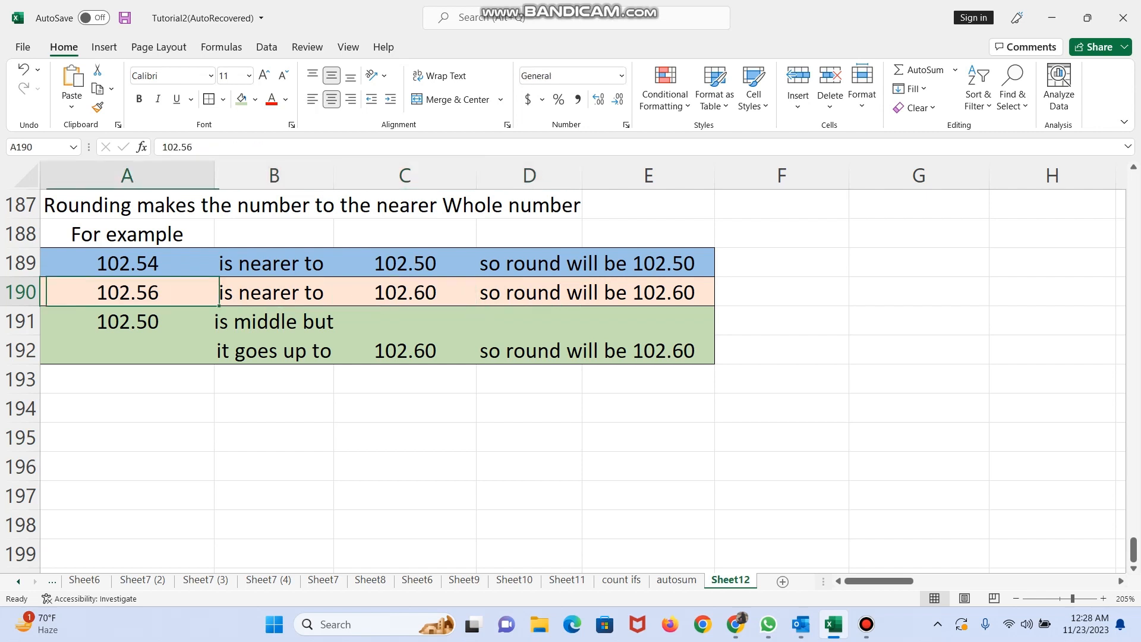
Step: Read through the midpoint example in rows 191 and 192 to see how it is rounded
{"action": "key", "text": "Down"}
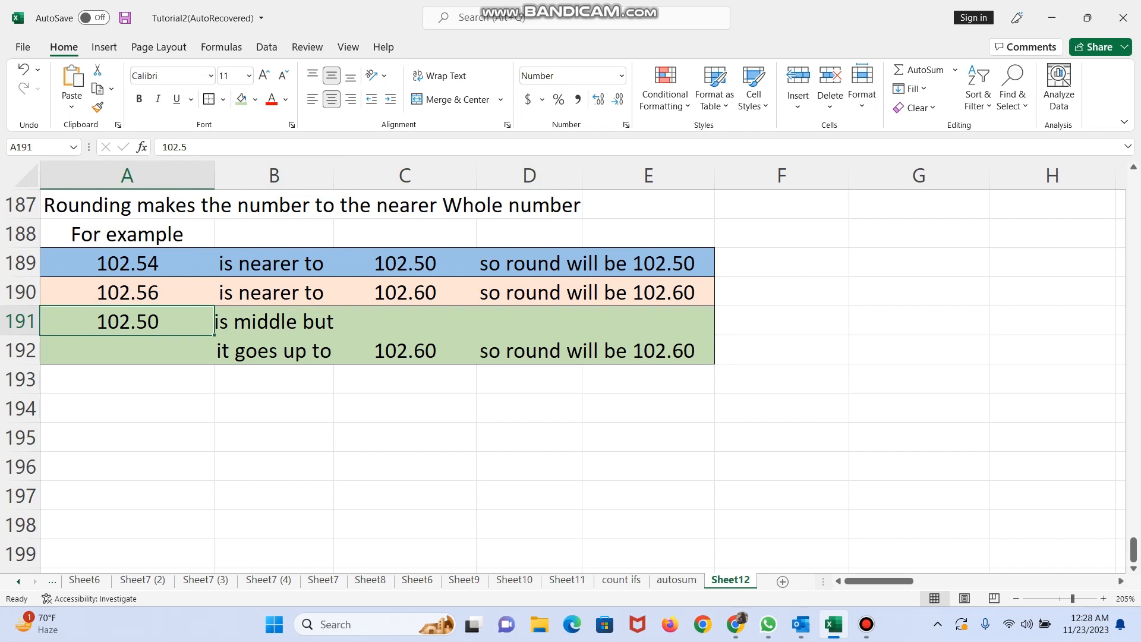
{"action": "key", "text": "Right"}
{"action": "key", "text": "Right"}
{"action": "key", "text": "Down"}
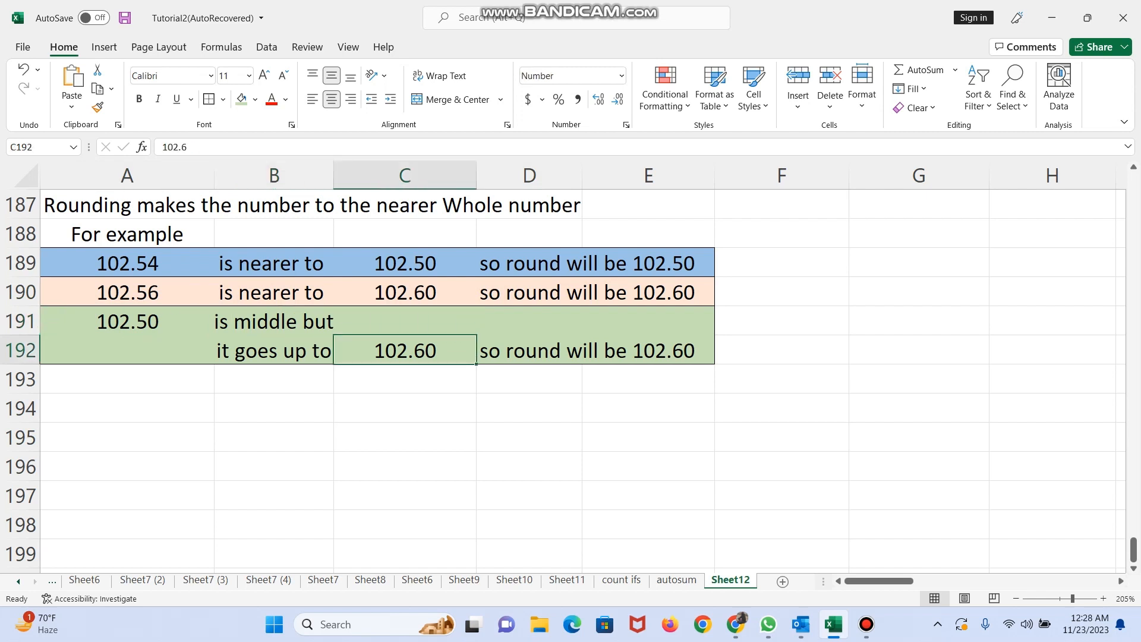
{"action": "key", "text": "Right"}
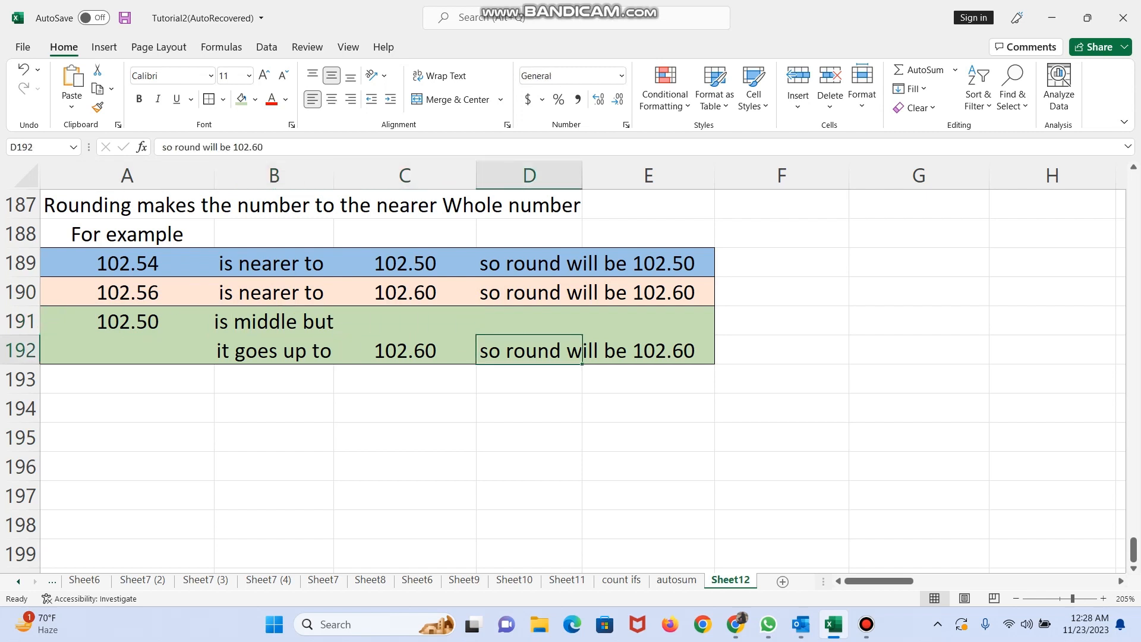
{"action": "key", "text": "Up"}
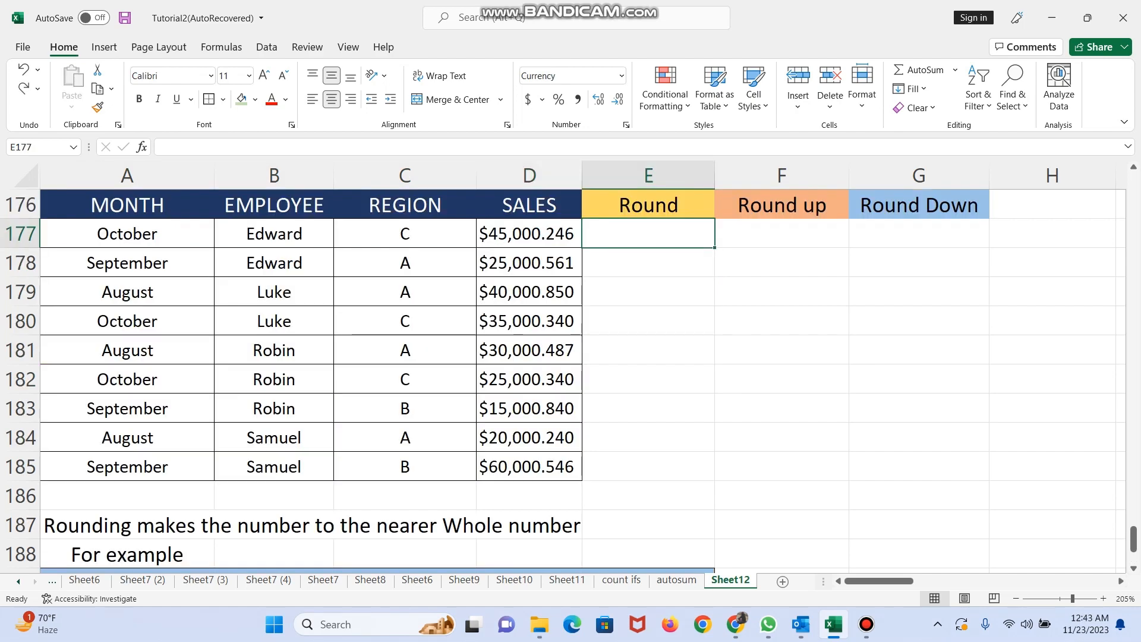
Step: Enter =ROUND(D177,0) in cell E177 to round the first sales value to zero decimals
{"action": "type", "text": "="}
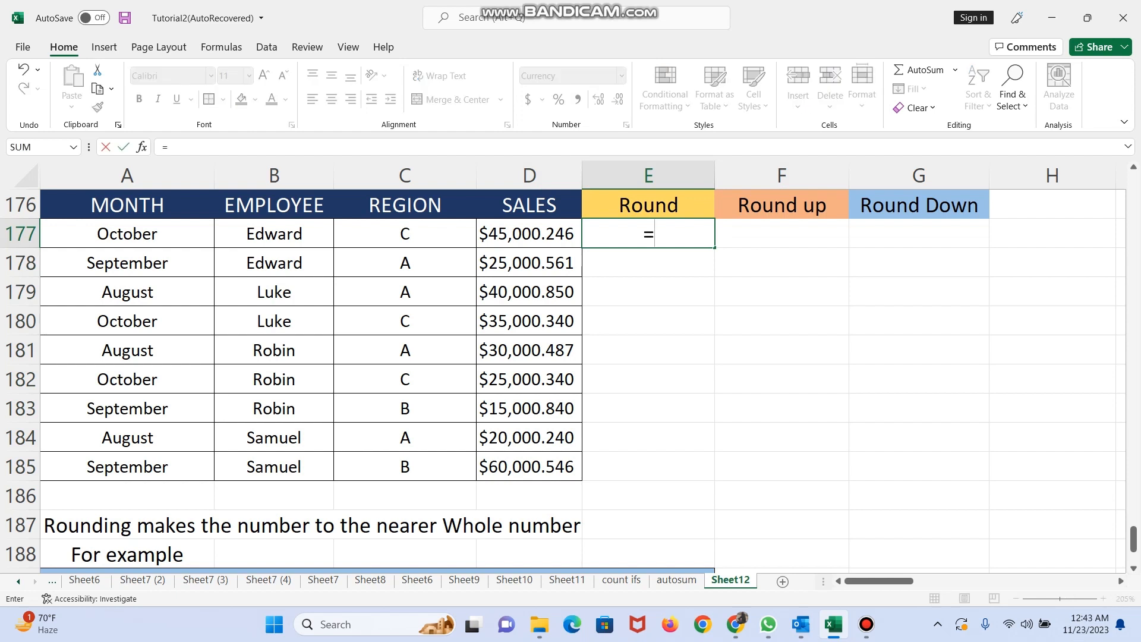
{"action": "type", "text": "round("}
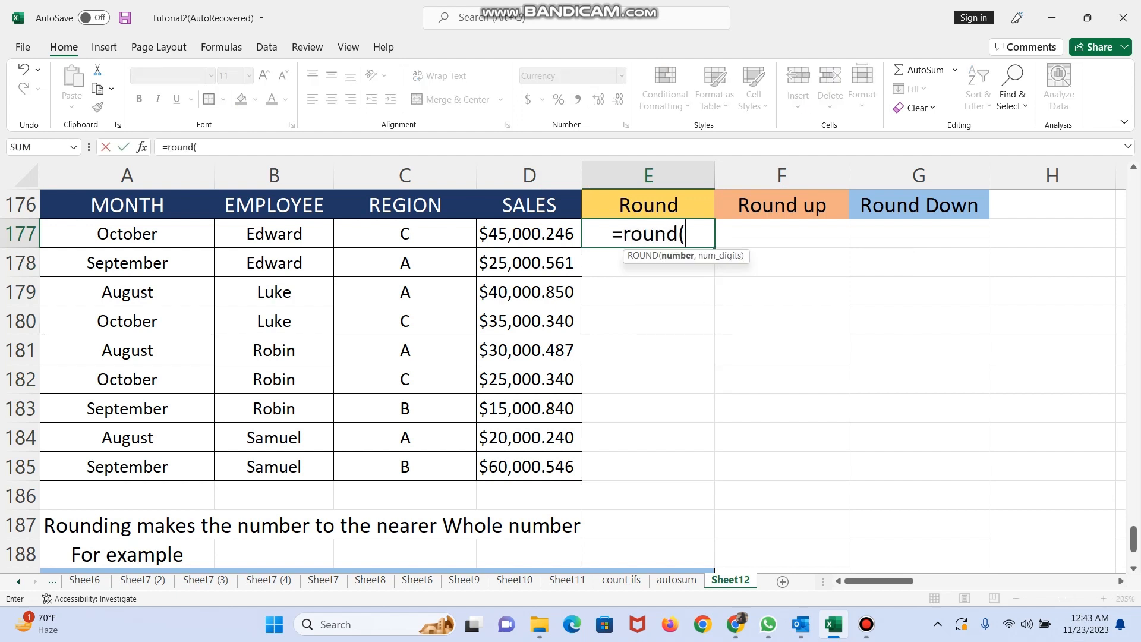
{"action": "key", "text": "Left"}
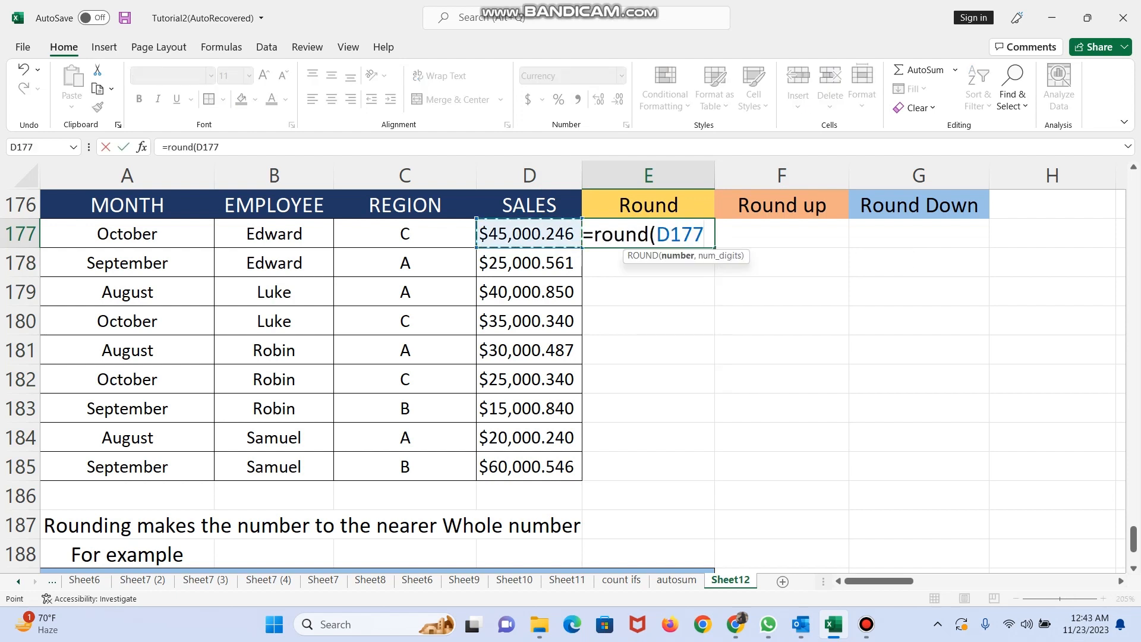
{"action": "type", "text": ","}
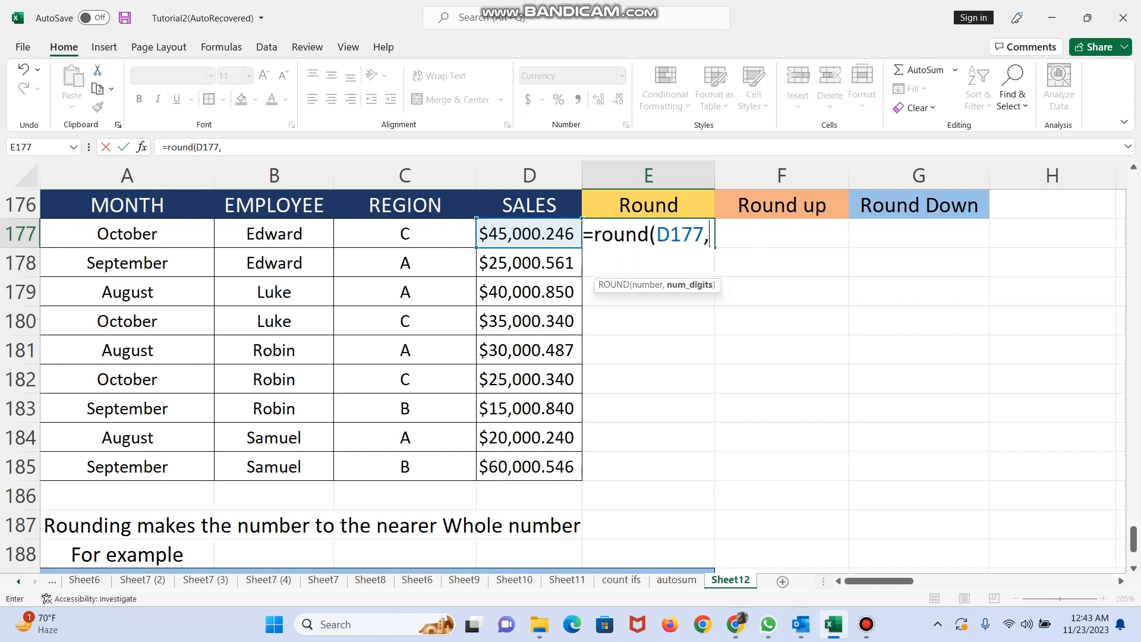
{"action": "type", "text": "0"}
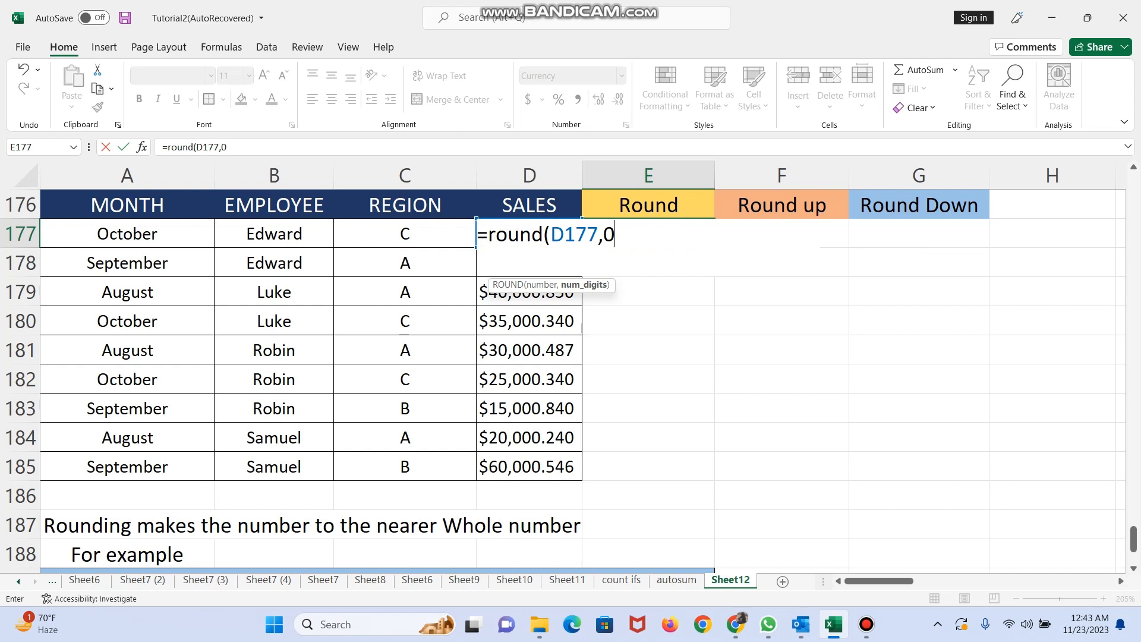
{"action": "type", "text": ")"}
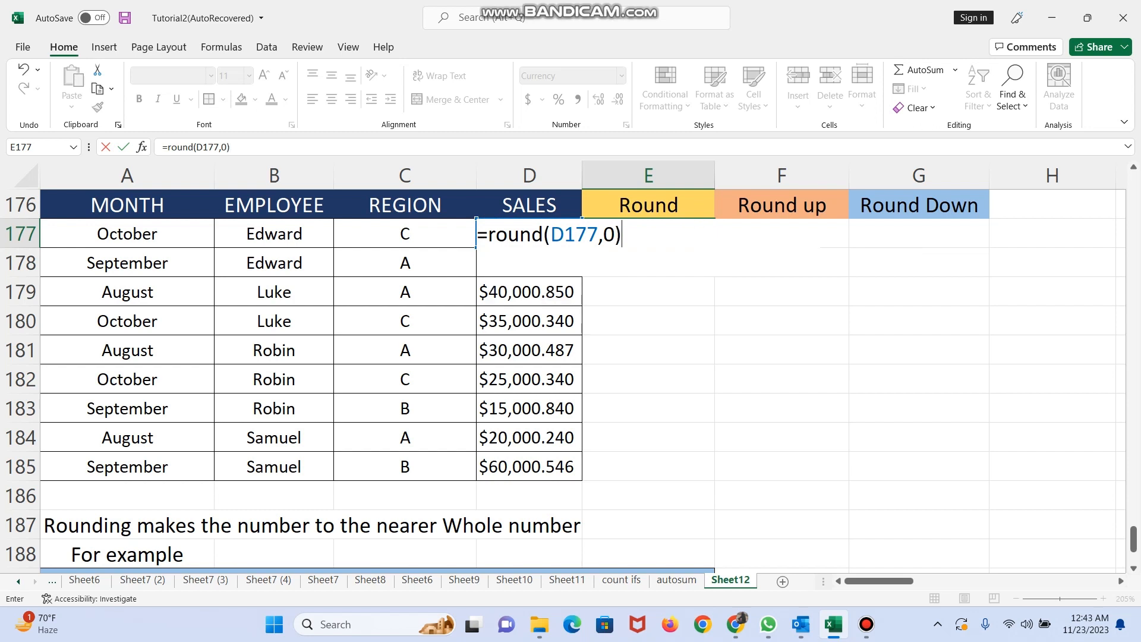
{"action": "key", "text": "Return"}
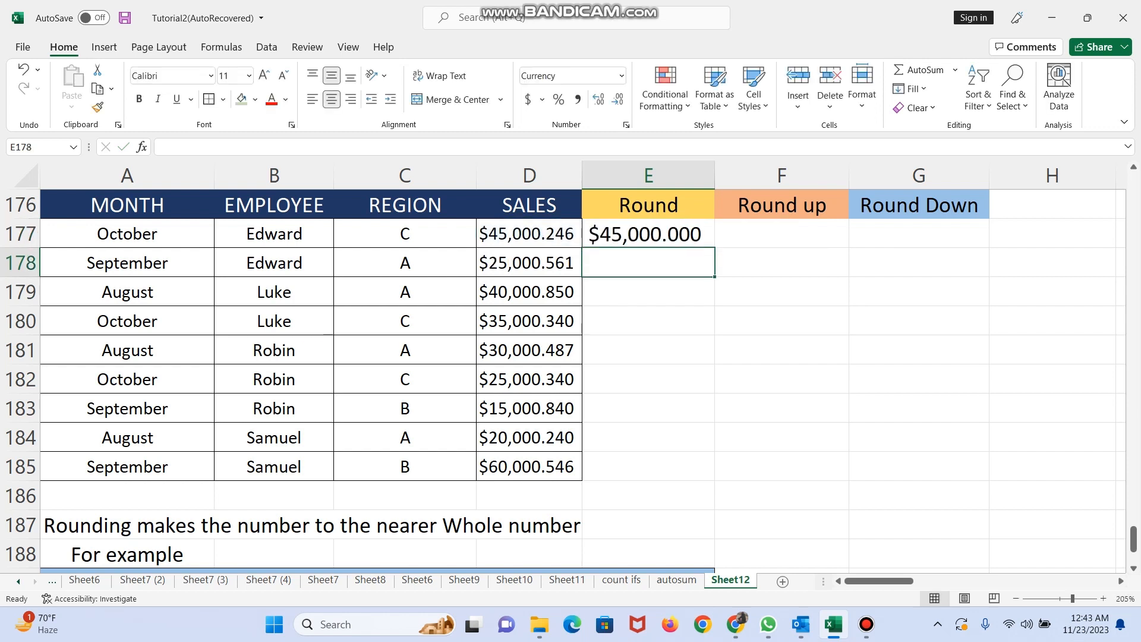
Step: Fill the ROUND formula from E177 down through E185
{"action": "left_click", "coordinate": [649, 233]}
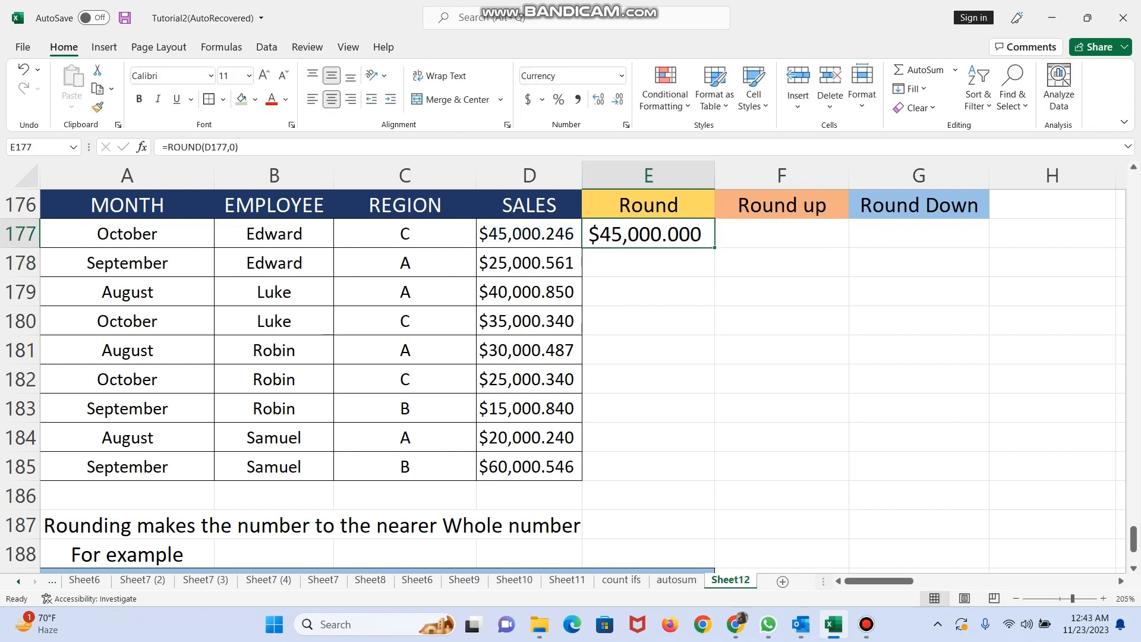
{"action": "double_click", "coordinate": [714, 247]}
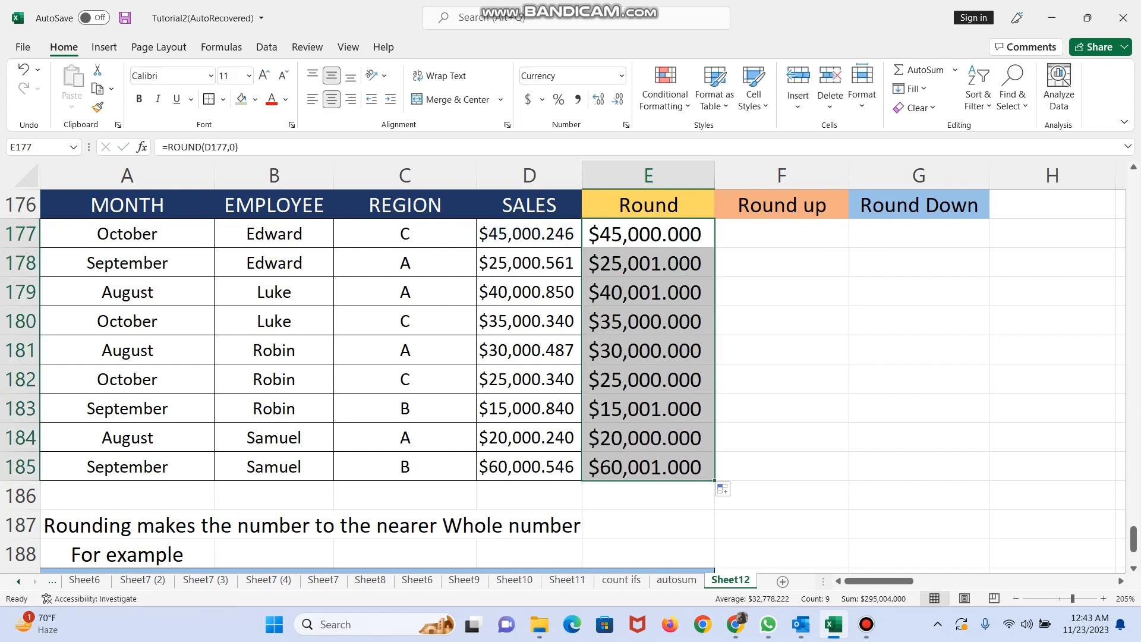
{"action": "left_click", "coordinate": [648, 495]}
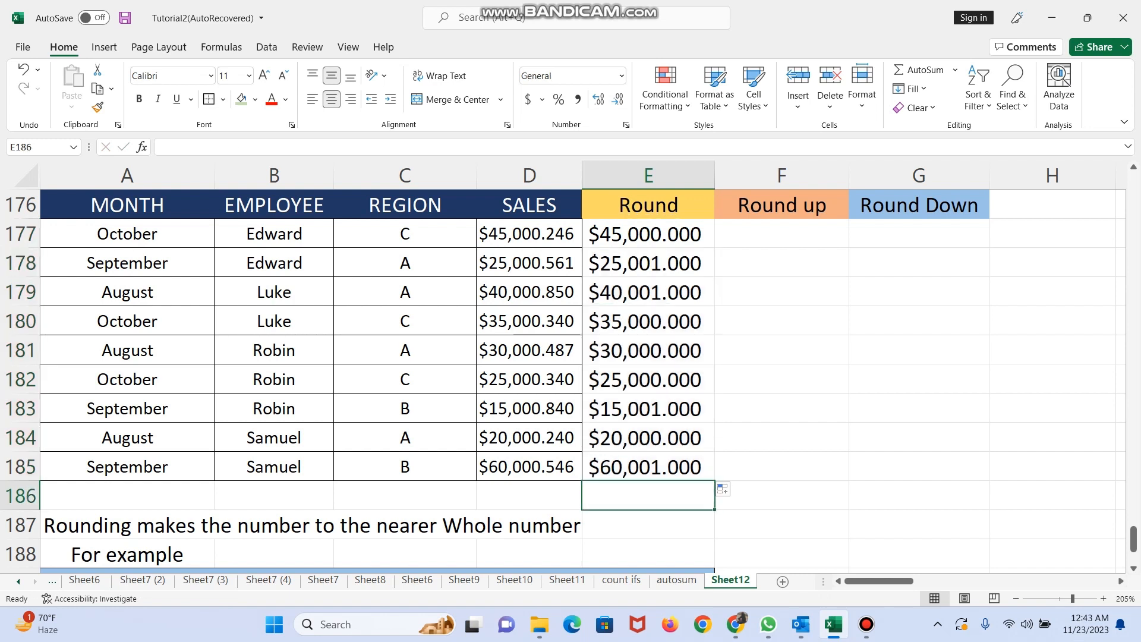
Step: Review the rounded values in the Round column against the sales figures, from row 177 to row 185
{"action": "key", "text": "Up"}
{"action": "key", "text": "Up"}
{"action": "key", "text": "Up"}
{"action": "key", "text": "Up"}
{"action": "key", "text": "Up"}
{"action": "key", "text": "Up"}
{"action": "key", "text": "Up"}
{"action": "key", "text": "Up"}
{"action": "key", "text": "Up"}
{"action": "key", "text": "Down"}
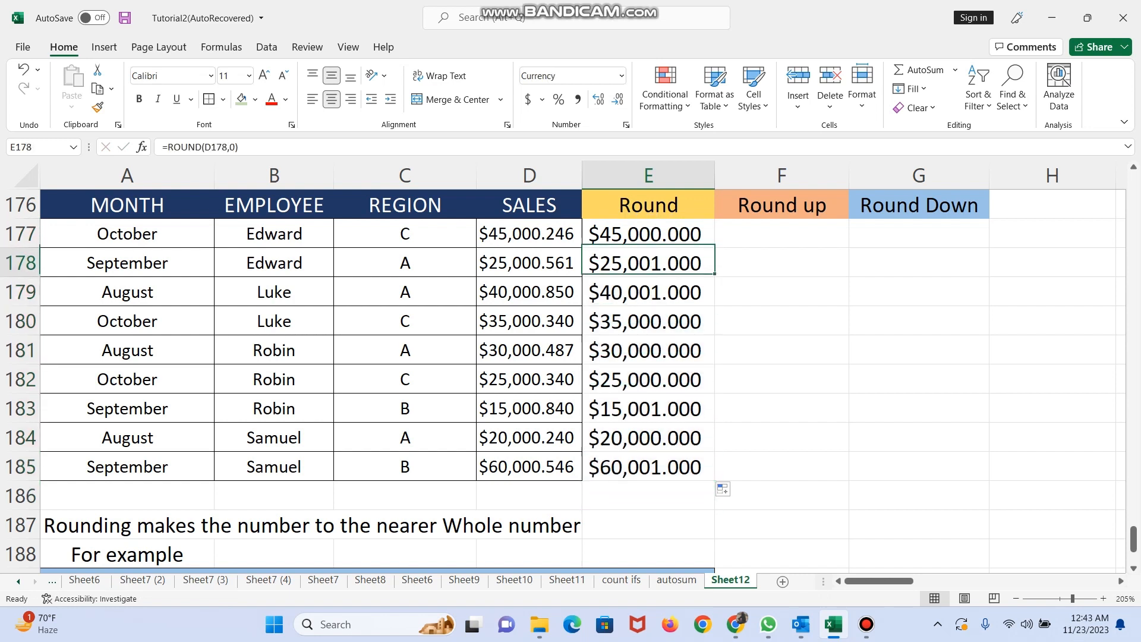
{"action": "key", "text": "Down"}
{"action": "key", "text": "Down"}
{"action": "key", "text": "Down"}
{"action": "key", "text": "Down"}
{"action": "key", "text": "Down"}
{"action": "key", "text": "Down"}
{"action": "key", "text": "Down"}
{"action": "key", "text": "Up"}
{"action": "key", "text": "Up"}
{"action": "key", "text": "Up"}
{"action": "key", "text": "Up"}
{"action": "key", "text": "Up"}
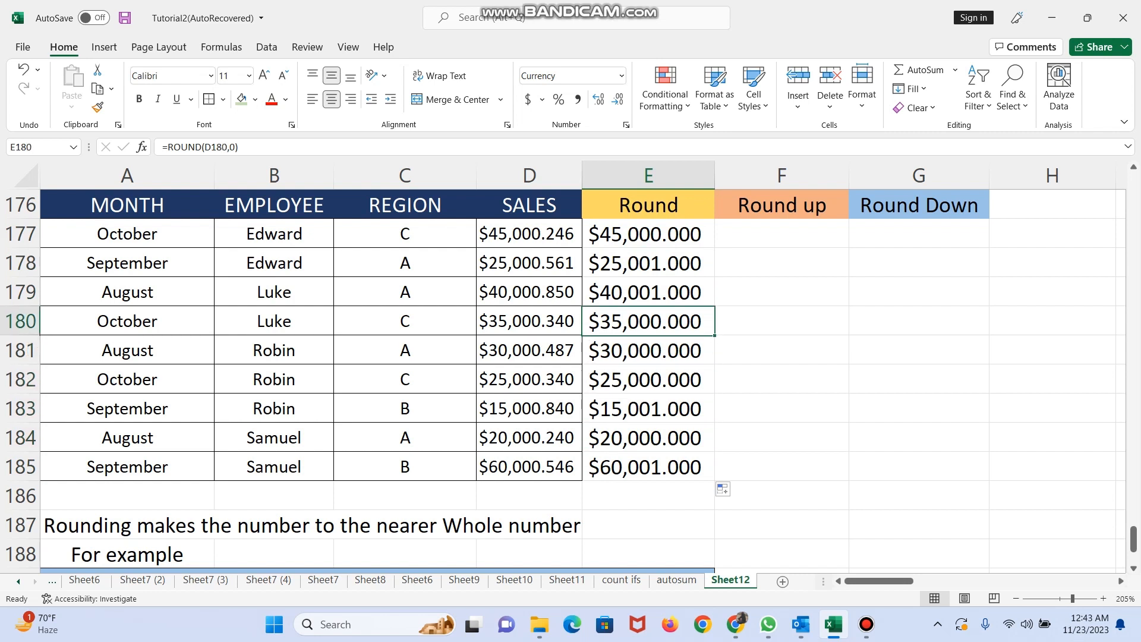
{"action": "key", "text": "Up"}
{"action": "key", "text": "Up"}
{"action": "key", "text": "Up"}
Step: Enter =ROUNDUP(D177,0) in cell F177 to round the first sales value up to zero decimals
{"action": "key", "text": "Right"}
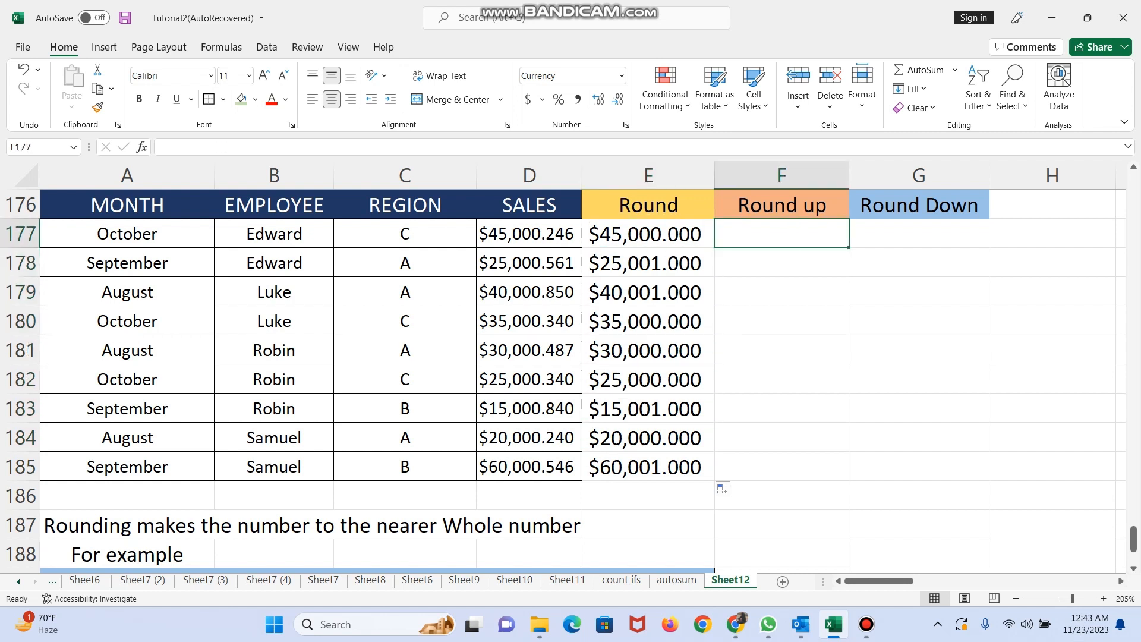
{"action": "type", "text": "="}
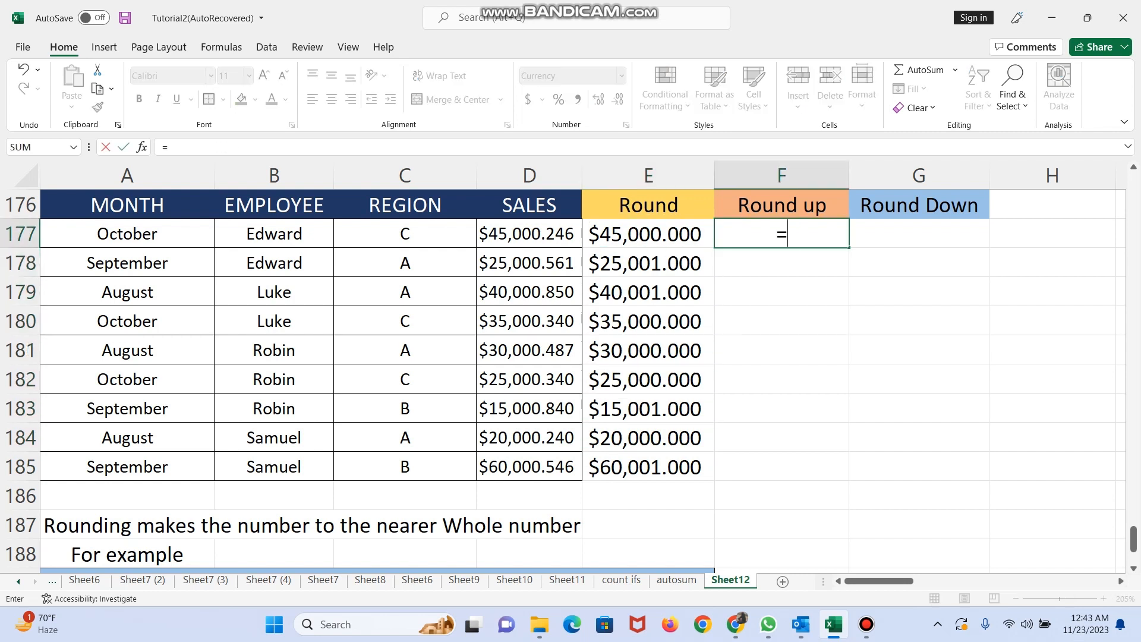
{"action": "type", "text": "roundup"}
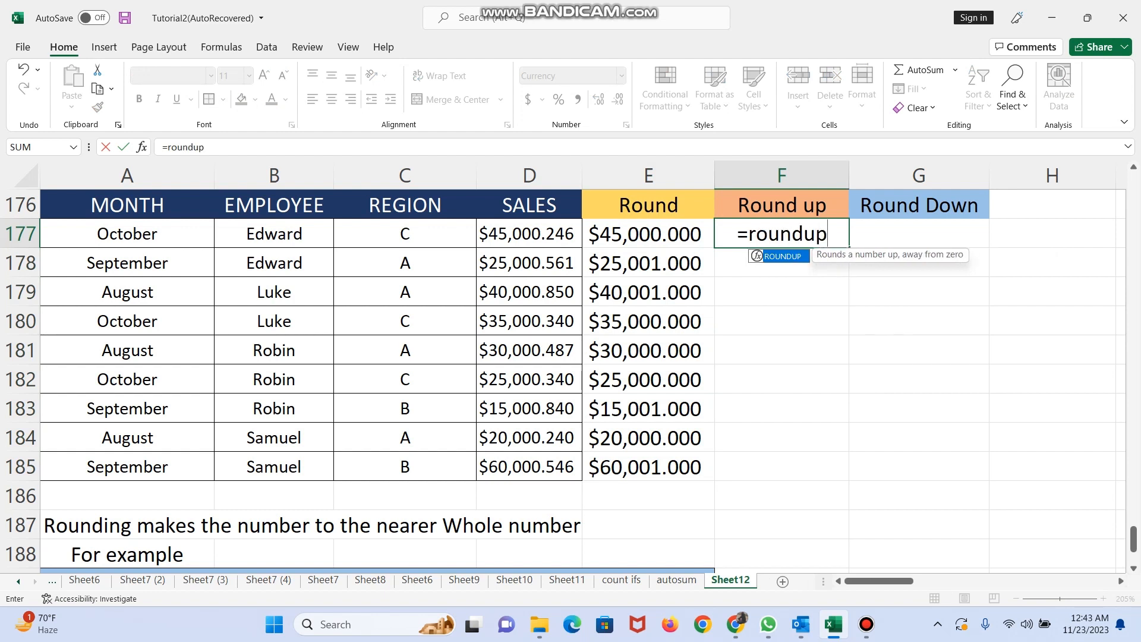
{"action": "type", "text": "("}
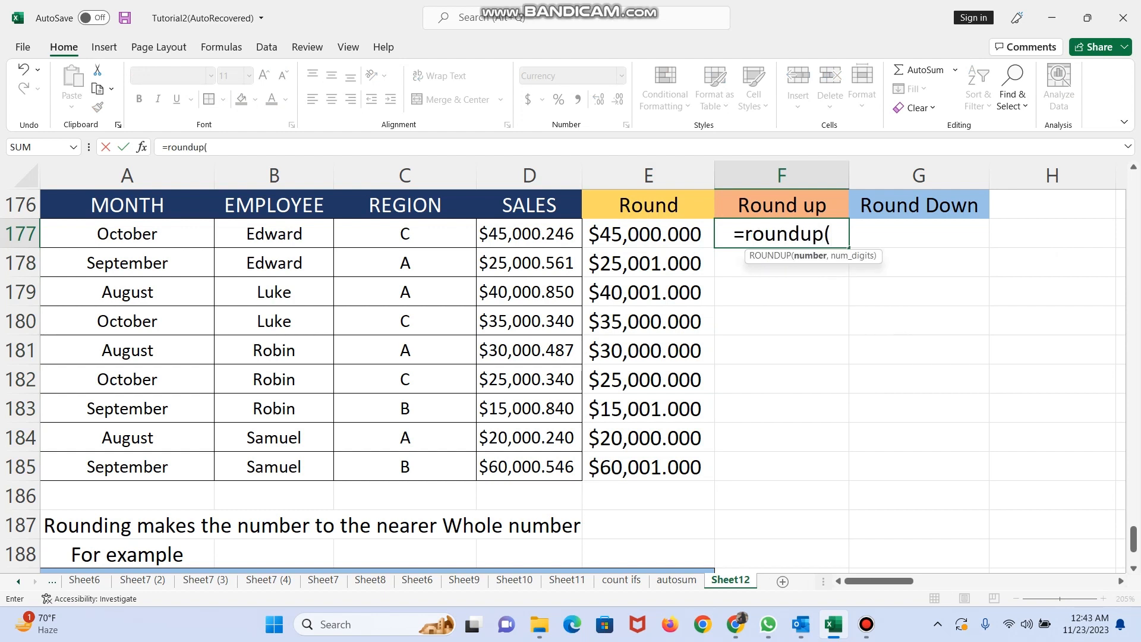
{"action": "key", "text": "Left"}
{"action": "key", "text": "Left"}
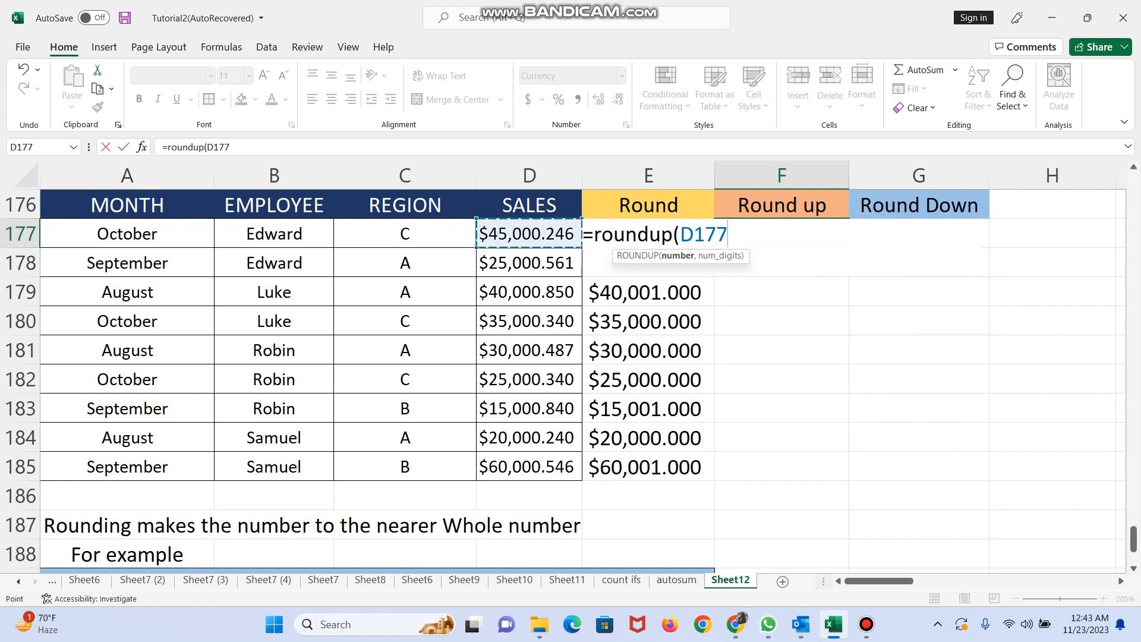
{"action": "type", "text": ","}
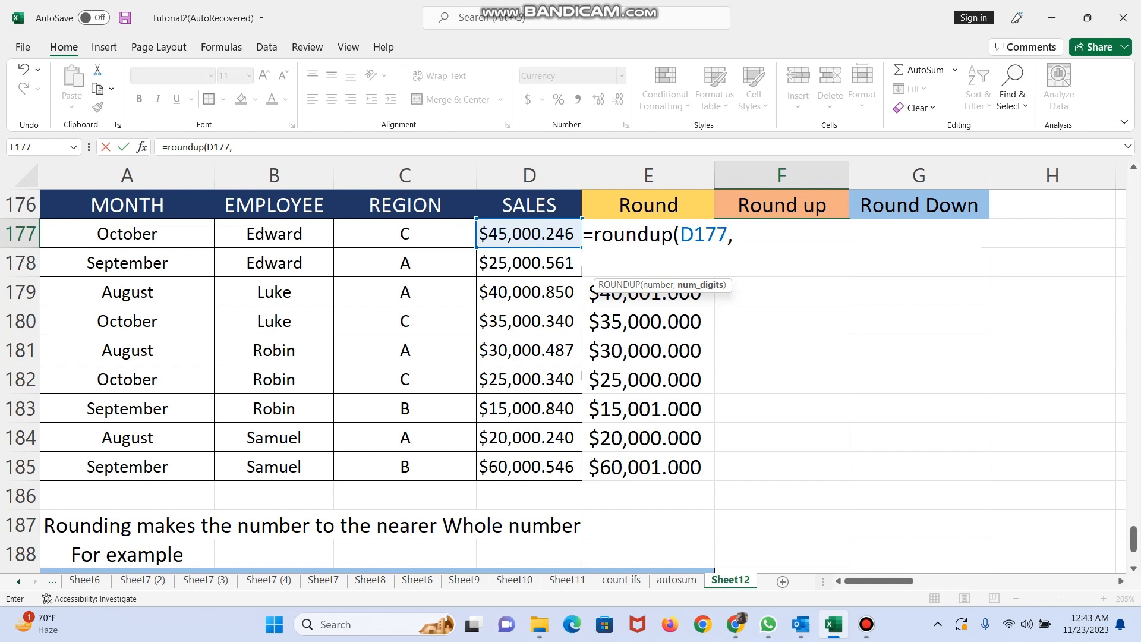
{"action": "type", "text": "0)"}
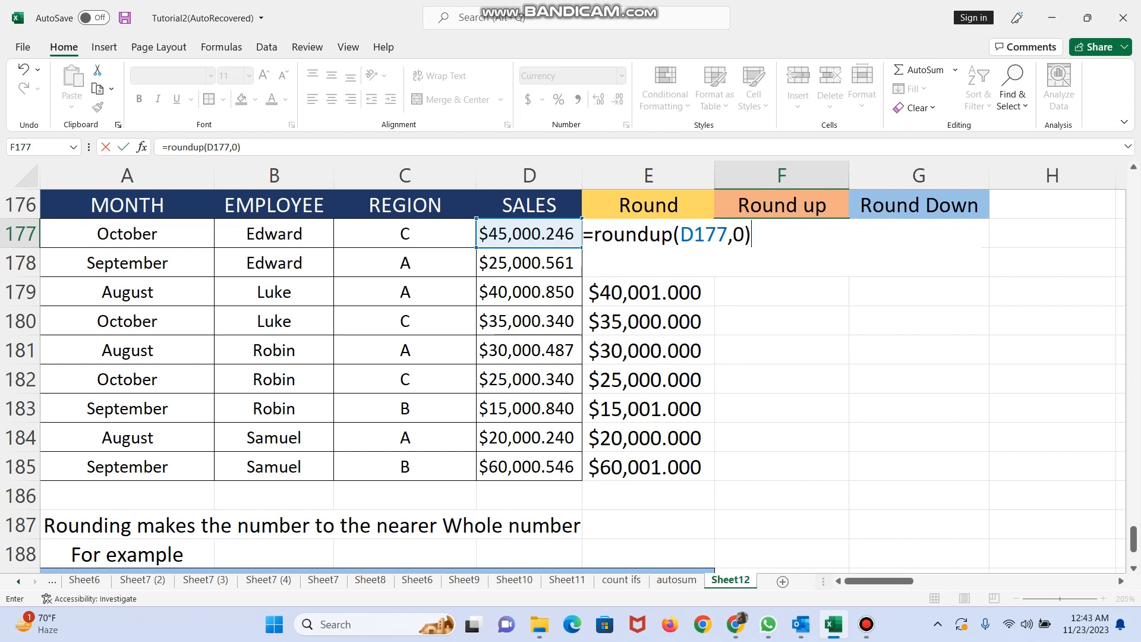
{"action": "key", "text": "Return"}
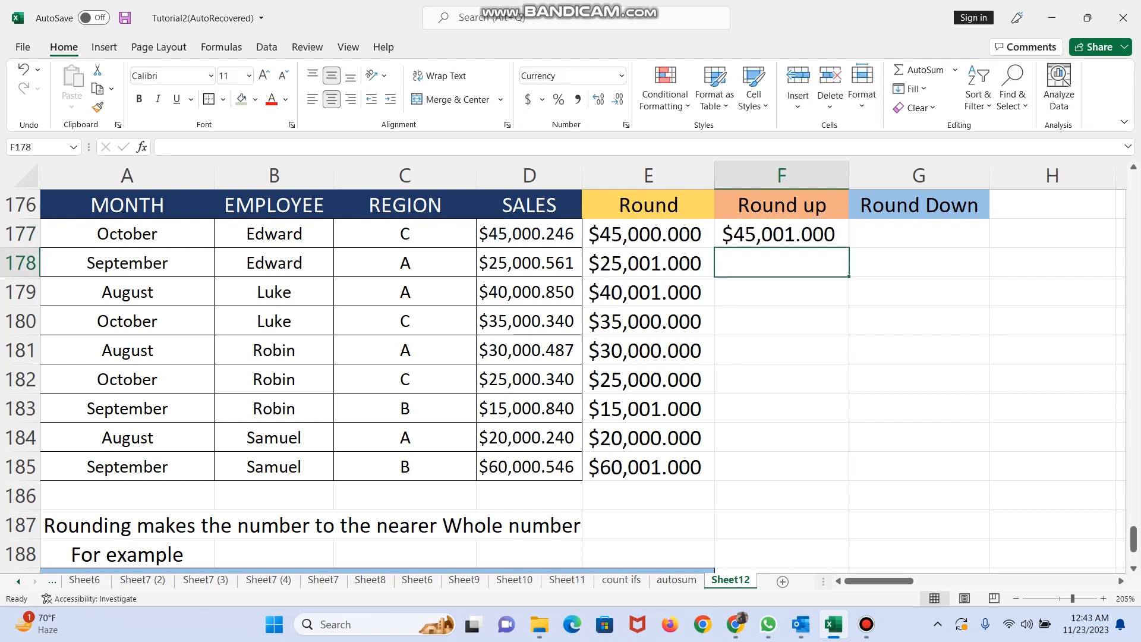
Step: Fill the ROUNDUP formula from F177 down through F185
{"action": "left_click", "coordinate": [781, 234]}
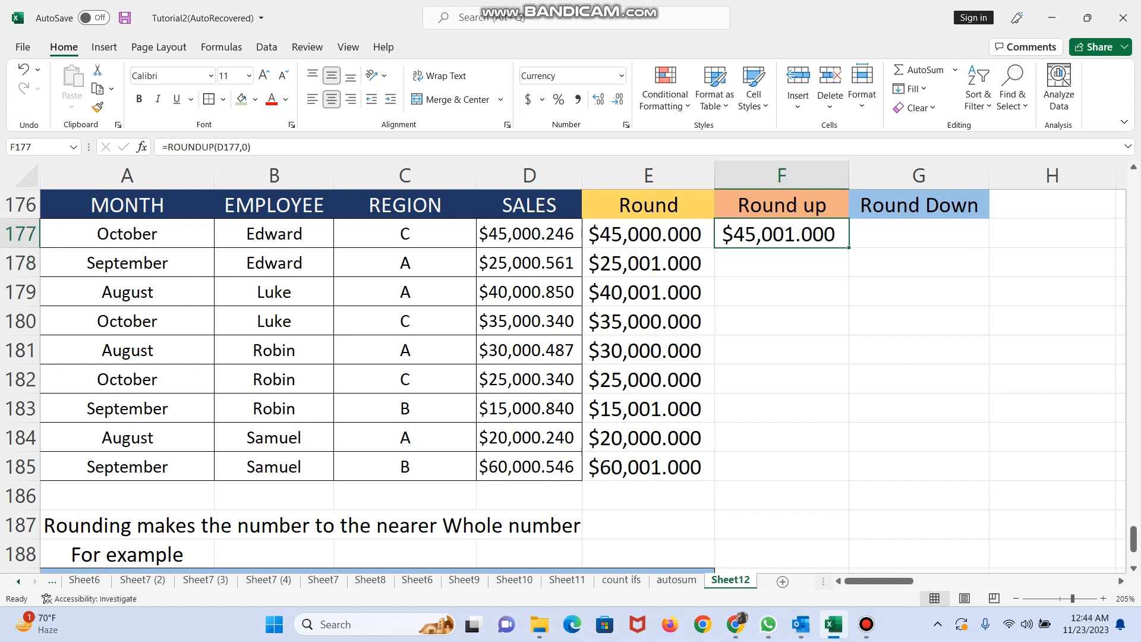
{"action": "double_click", "coordinate": [848, 247]}
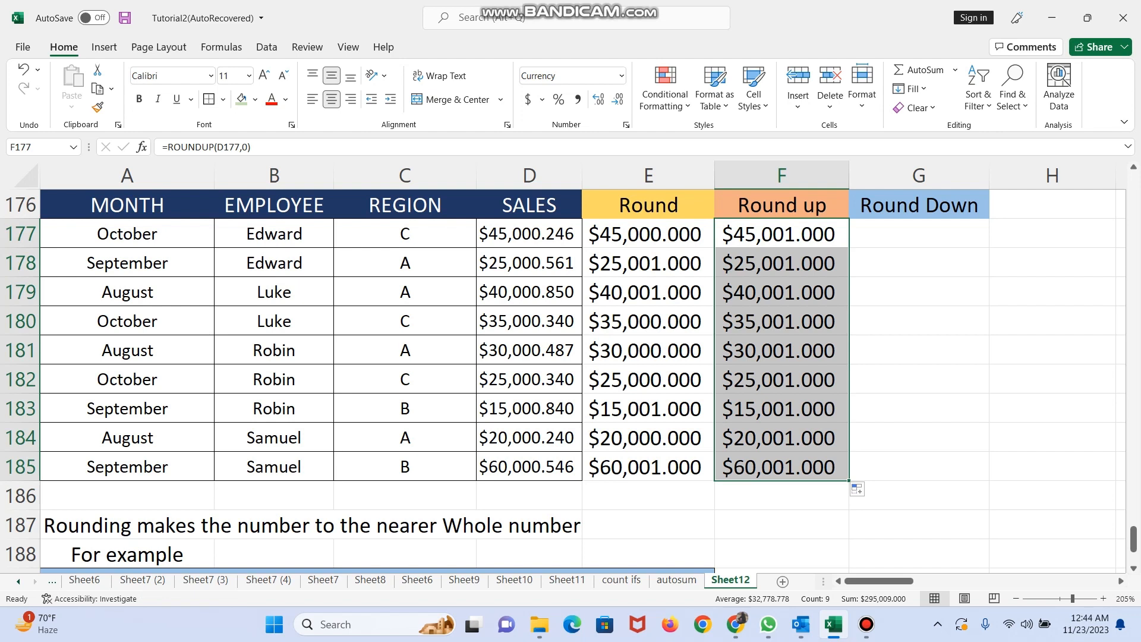
{"action": "left_click", "coordinate": [781, 233]}
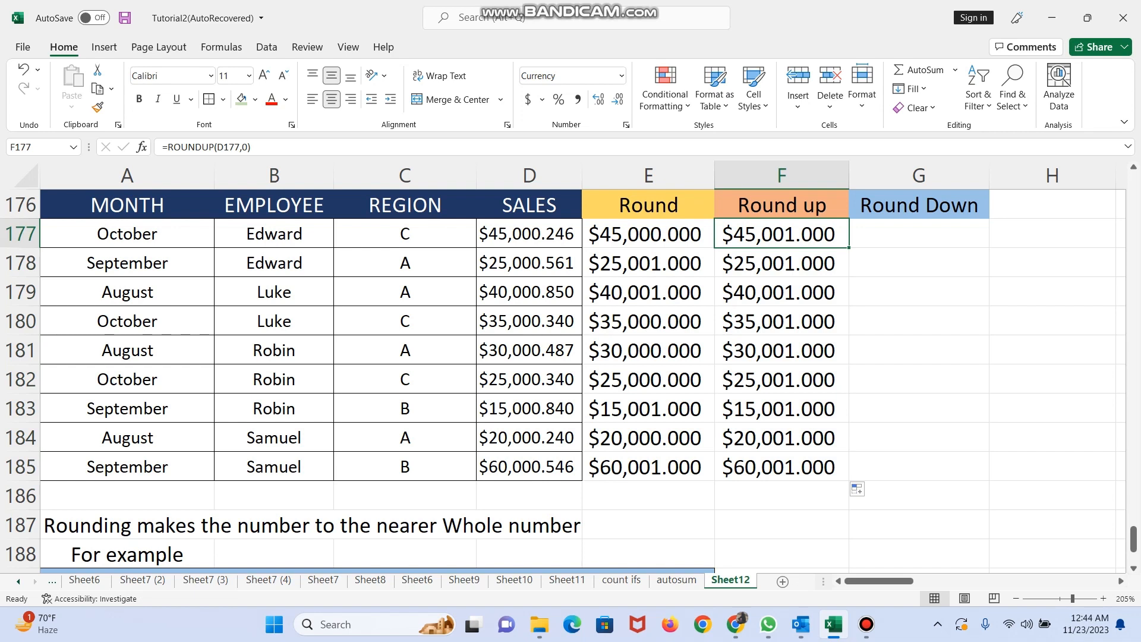
Step: Compare the Round up results in rows 177 and 178 with their sales figures
{"action": "key", "text": "Left"}
{"action": "key", "text": "Left"}
{"action": "key", "text": "Left"}
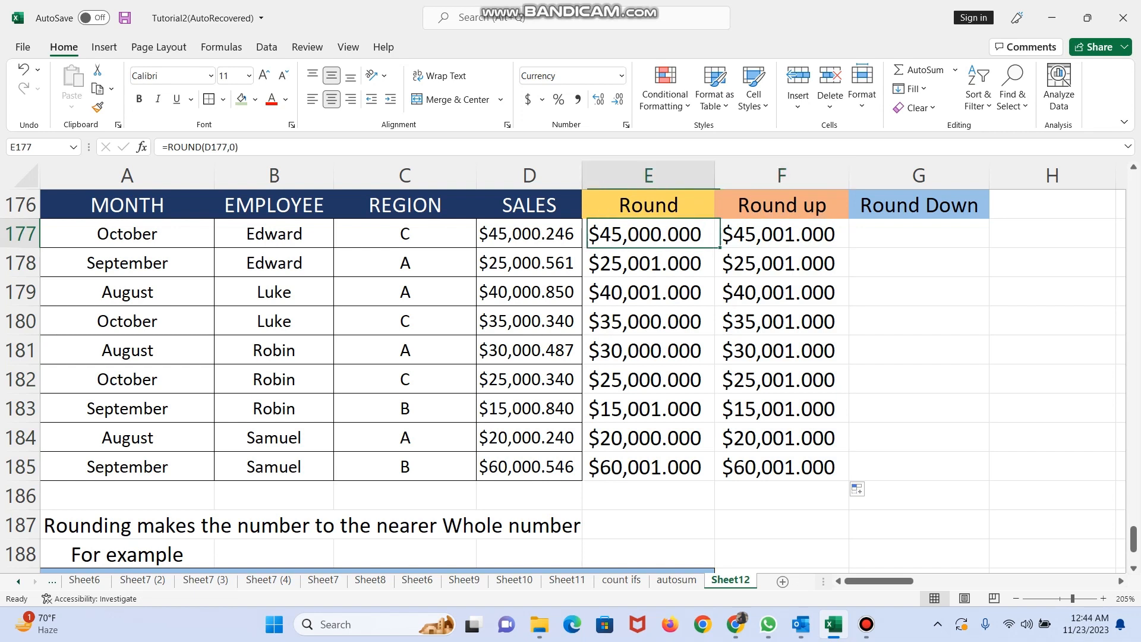
{"action": "key", "text": "Right"}
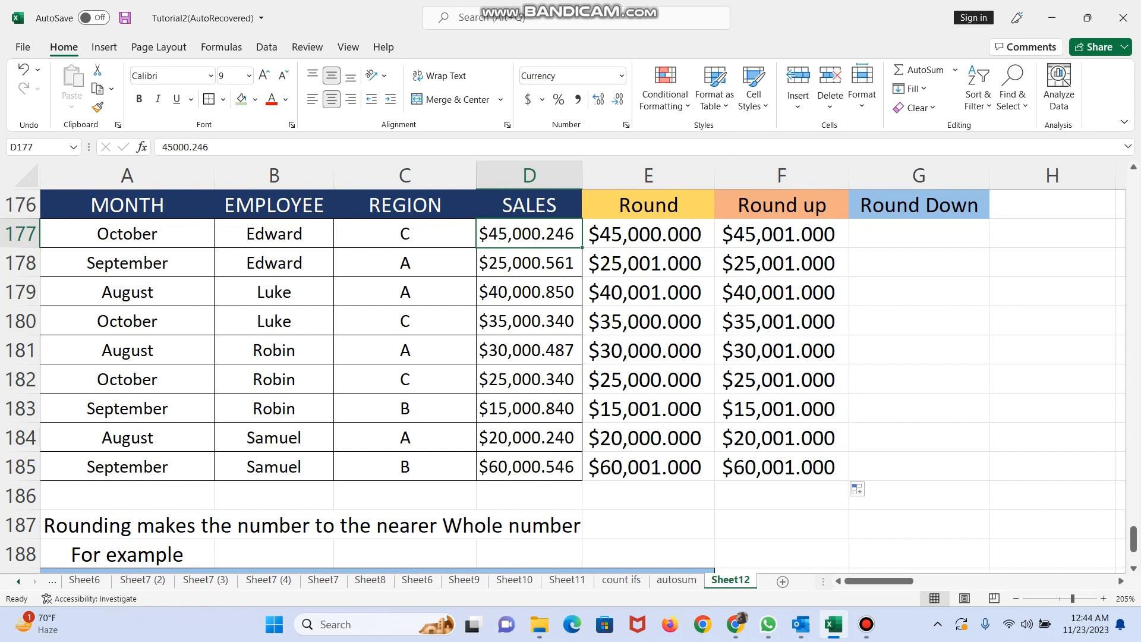
{"action": "key", "text": "Right"}
{"action": "key", "text": "Right"}
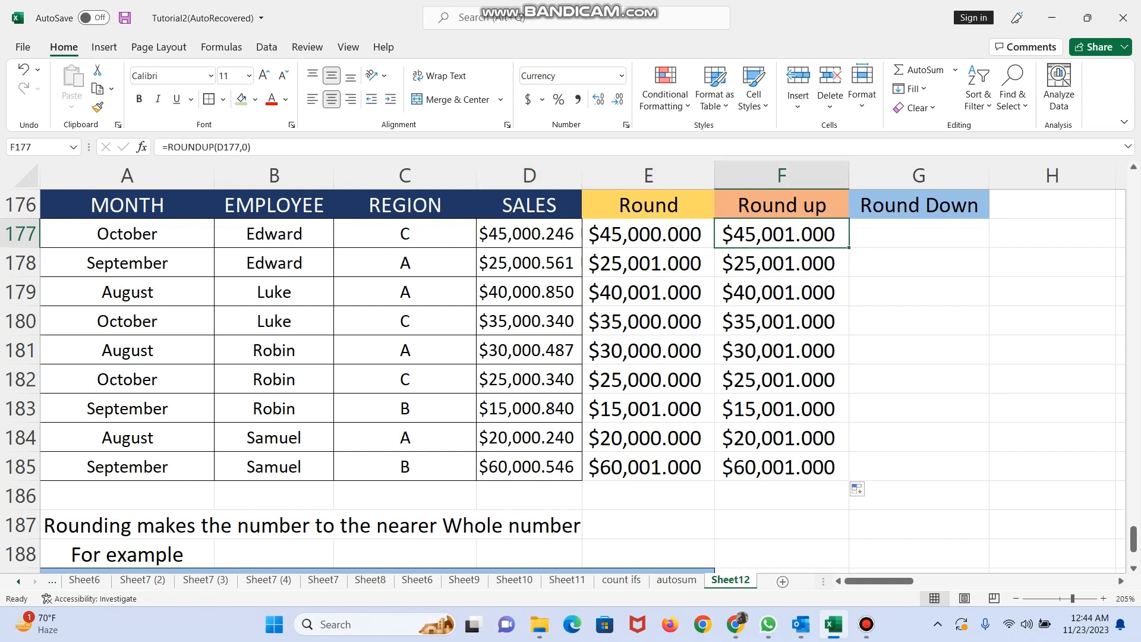
{"action": "key", "text": "Down"}
{"action": "key", "text": "Left"}
{"action": "key", "text": "Left"}
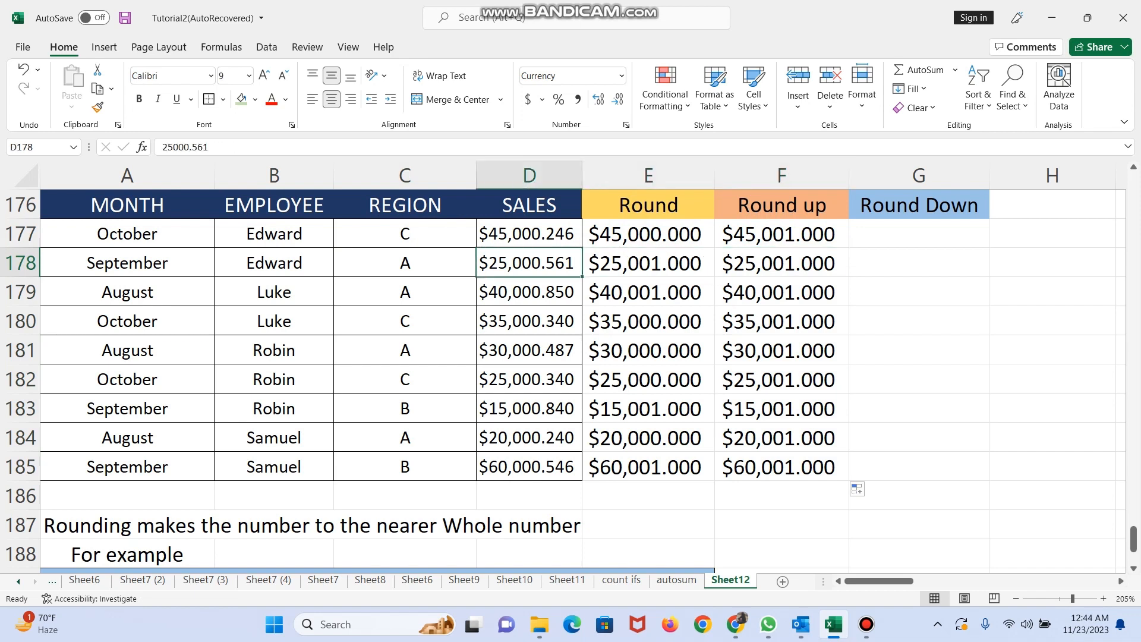
{"action": "key", "text": "Right"}
{"action": "key", "text": "Right"}
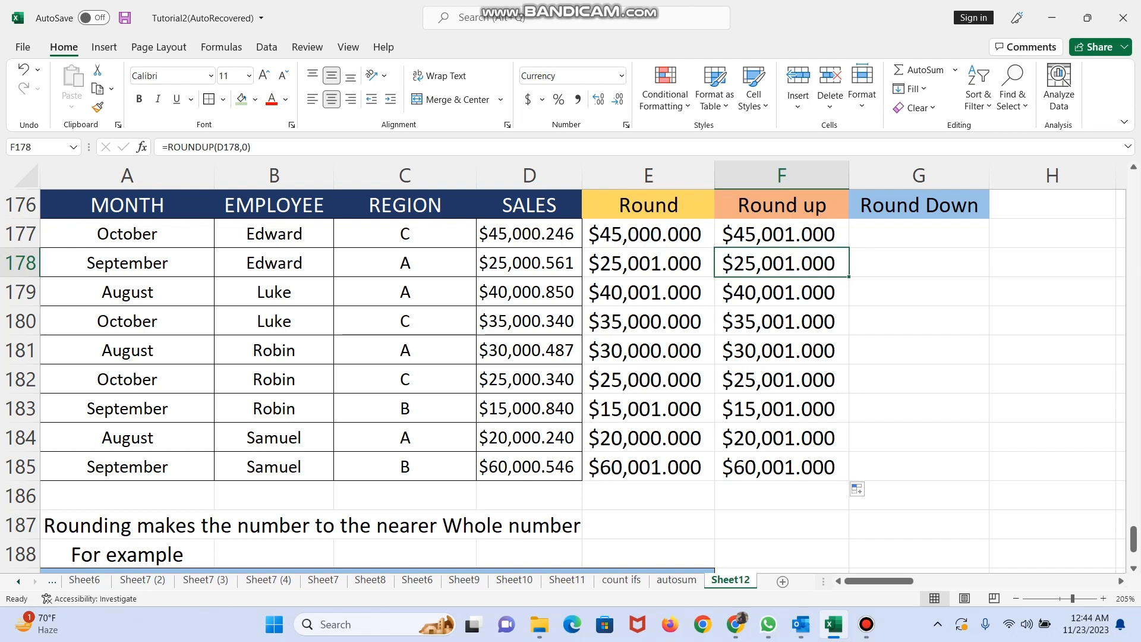
Step: Review the remaining values in the Round up column, from row 179 down the table
{"action": "key", "text": "Down"}
{"action": "key", "text": "Down"}
{"action": "key", "text": "Down"}
{"action": "key", "text": "Down"}
{"action": "key", "text": "Down"}
{"action": "key", "text": "Down"}
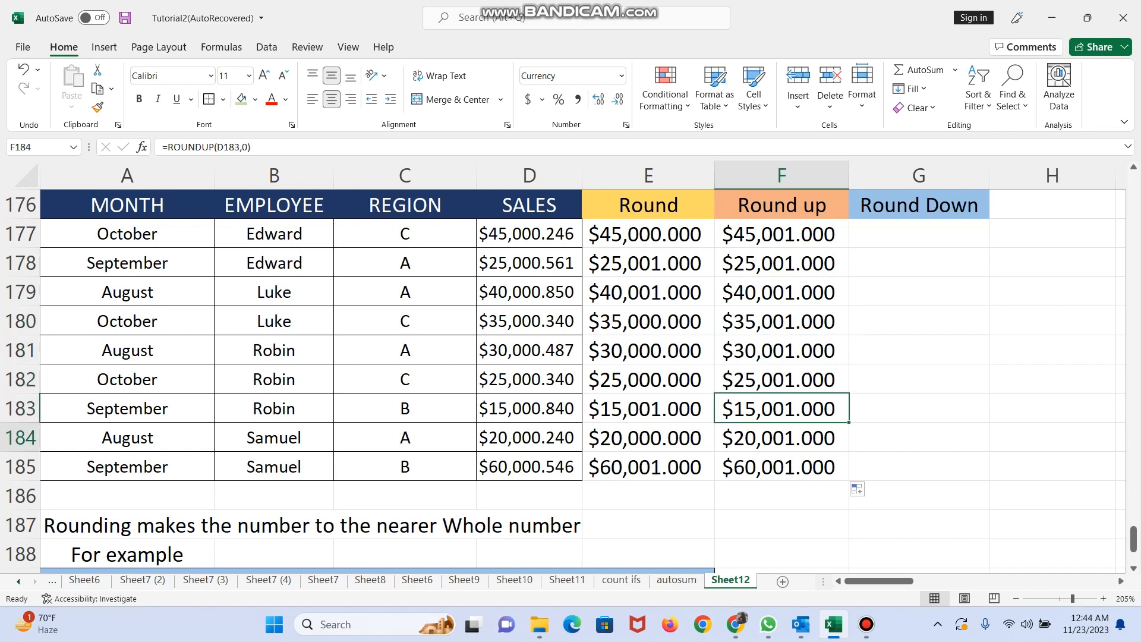
{"action": "key", "text": "Up"}
{"action": "key", "text": "Up"}
{"action": "key", "text": "Up"}
{"action": "key", "text": "Up"}
{"action": "key", "text": "Up"}
{"action": "key", "text": "Up"}
{"action": "key", "text": "Up"}
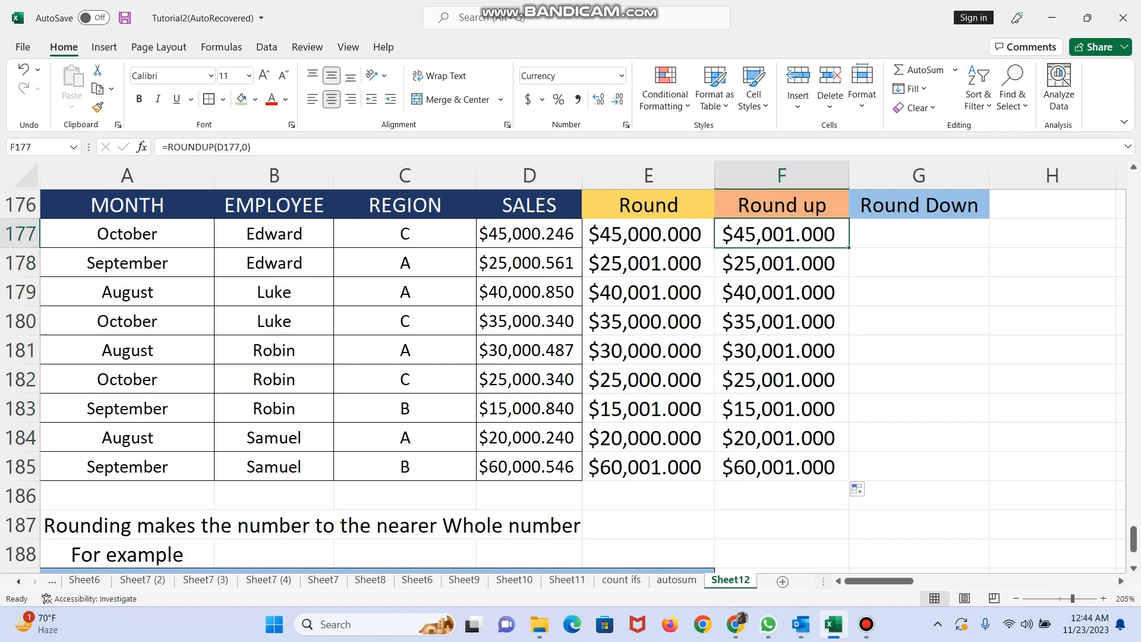
Step: Enter =ROUNDDOWN(D177,0) in cell G177 to round the first sales value down to zero decimals
{"action": "key", "text": "Right"}
{"action": "type", "text": "="}
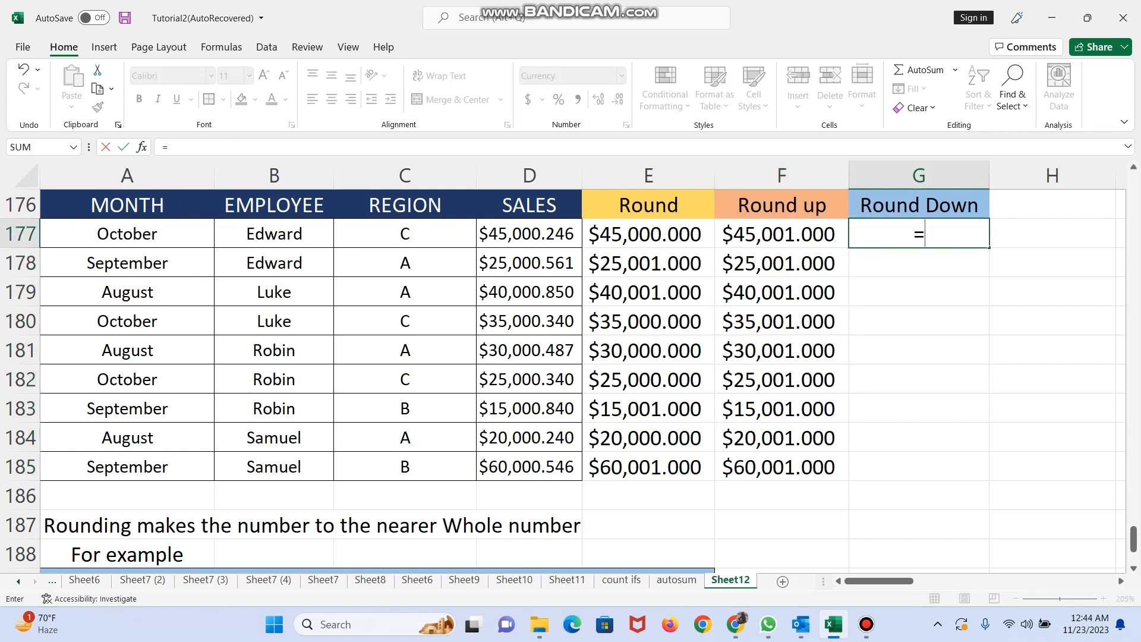
{"action": "type", "text": "rounddown"}
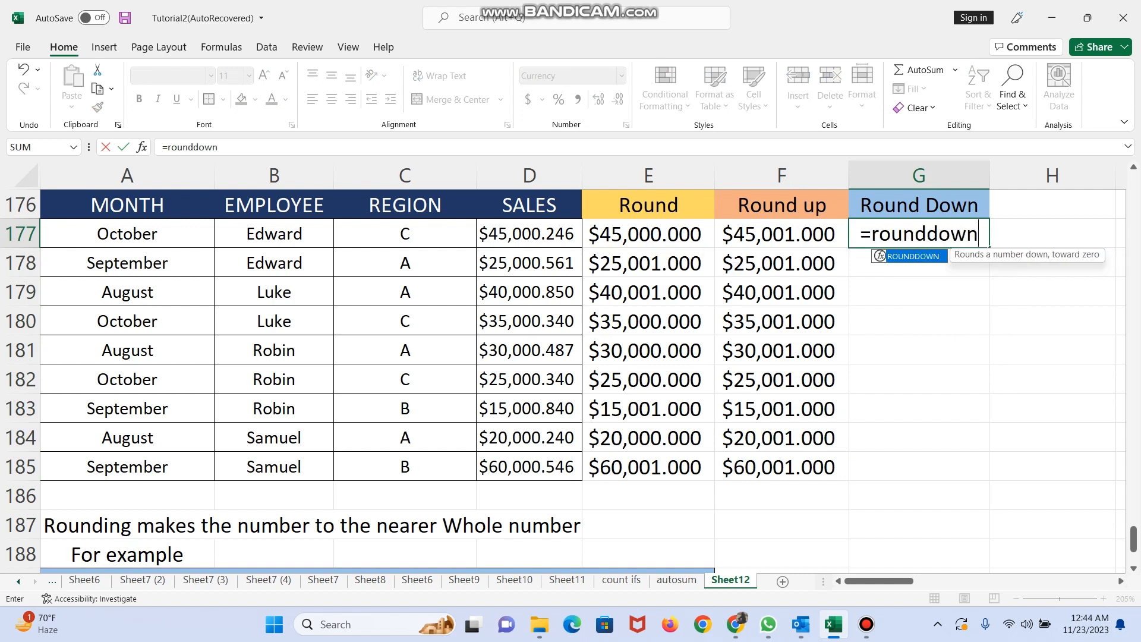
{"action": "type", "text": "("}
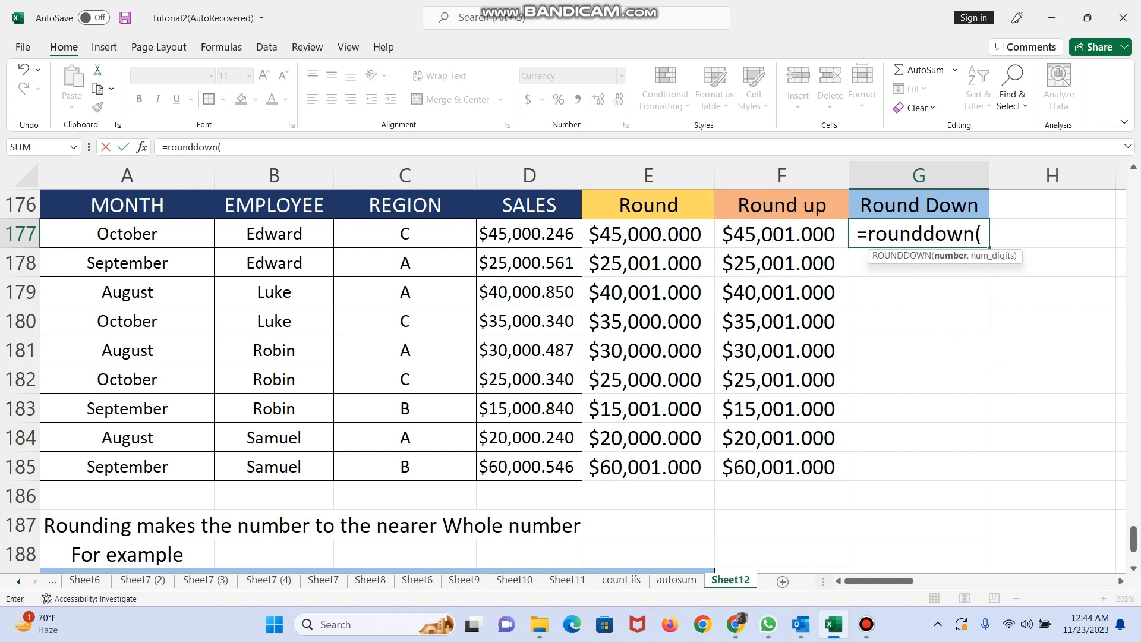
{"action": "key", "text": "Left"}
{"action": "key", "text": "Left"}
{"action": "key", "text": "Left"}
{"action": "key", "text": "Left"}
{"action": "key", "text": "Right"}
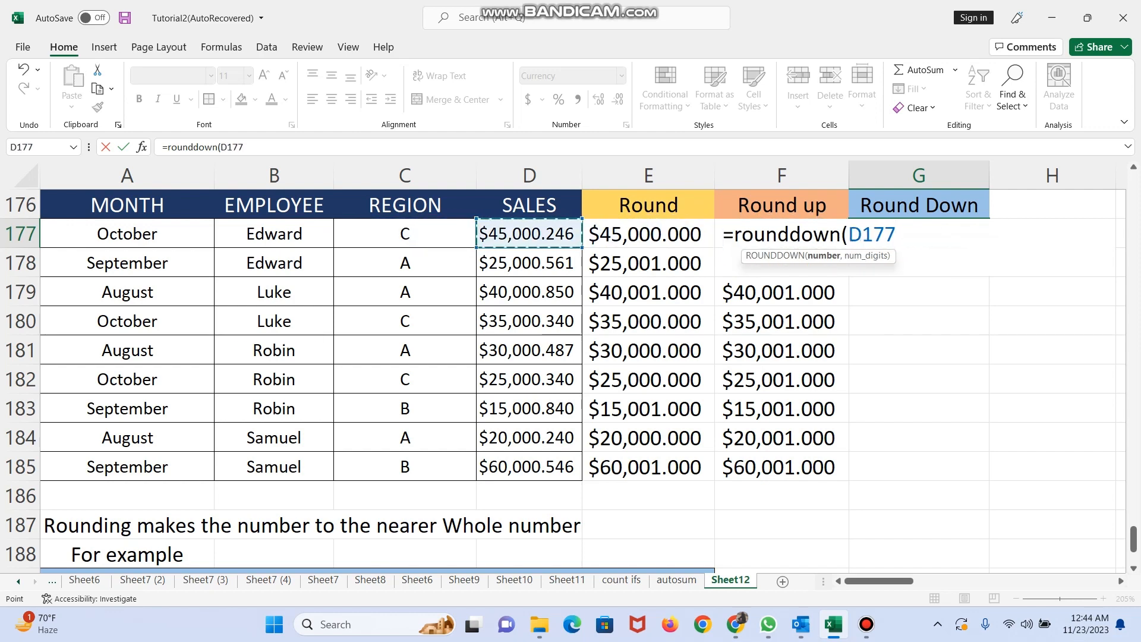
{"action": "type", "text": ",0"}
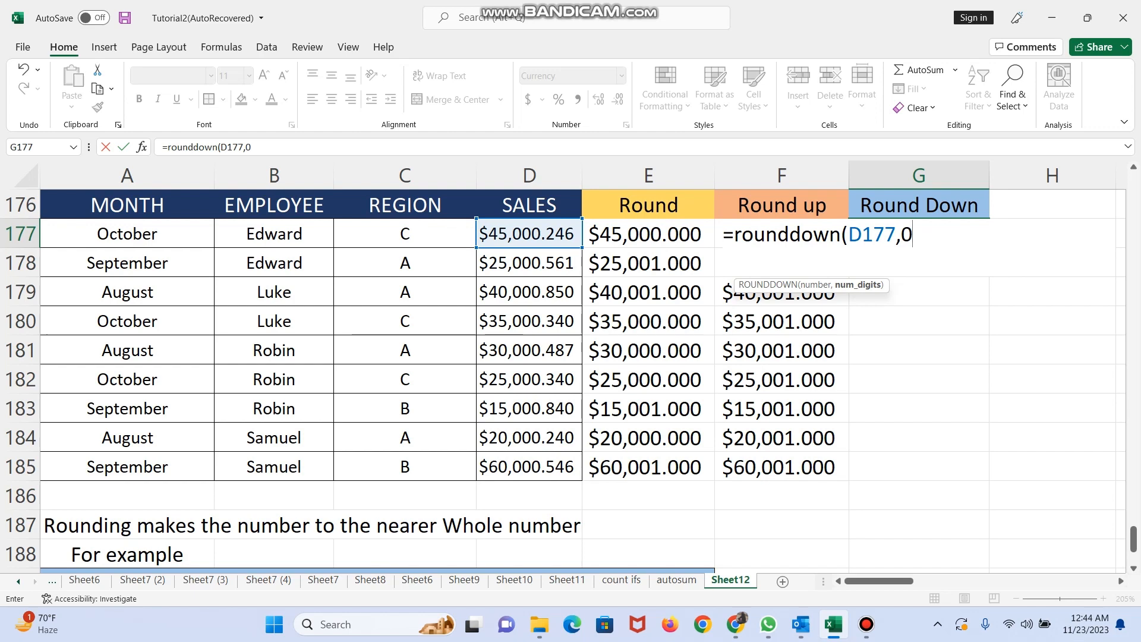
{"action": "type", "text": ")"}
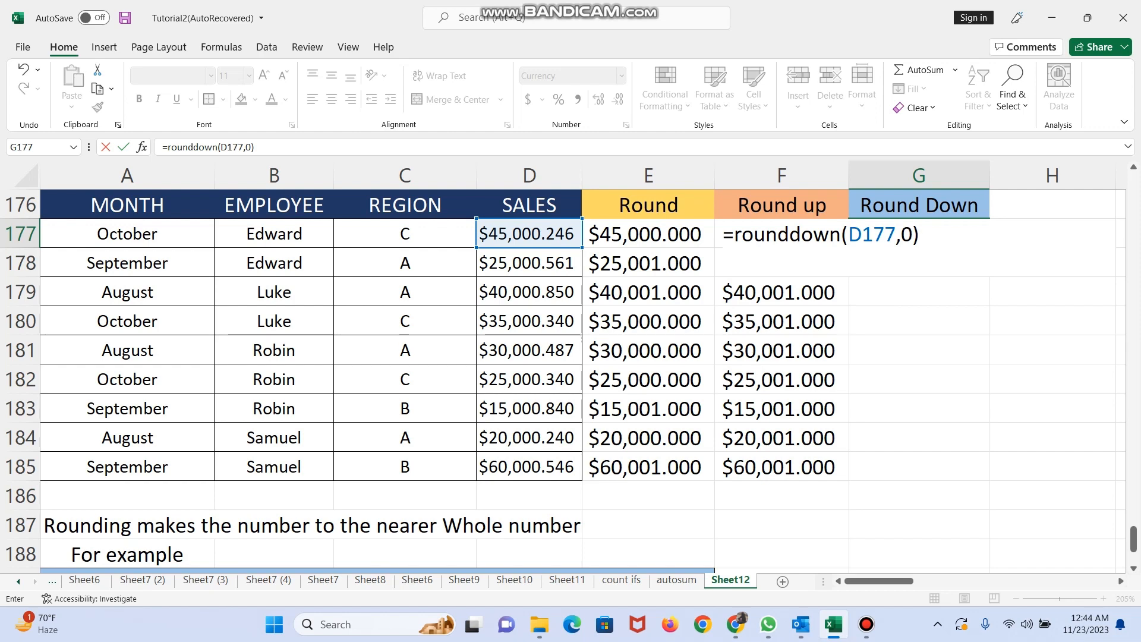
{"action": "key", "text": "Return"}
Step: Fill the ROUNDDOWN formula from G177 down through G185
{"action": "left_click", "coordinate": [918, 234]}
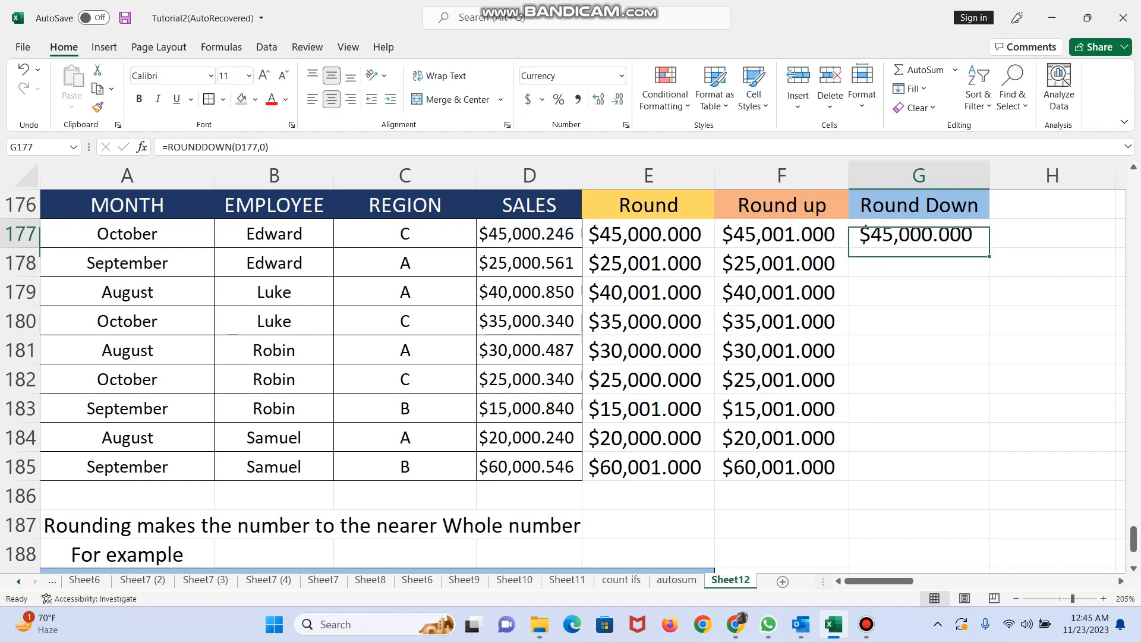
{"action": "double_click", "coordinate": [988, 248]}
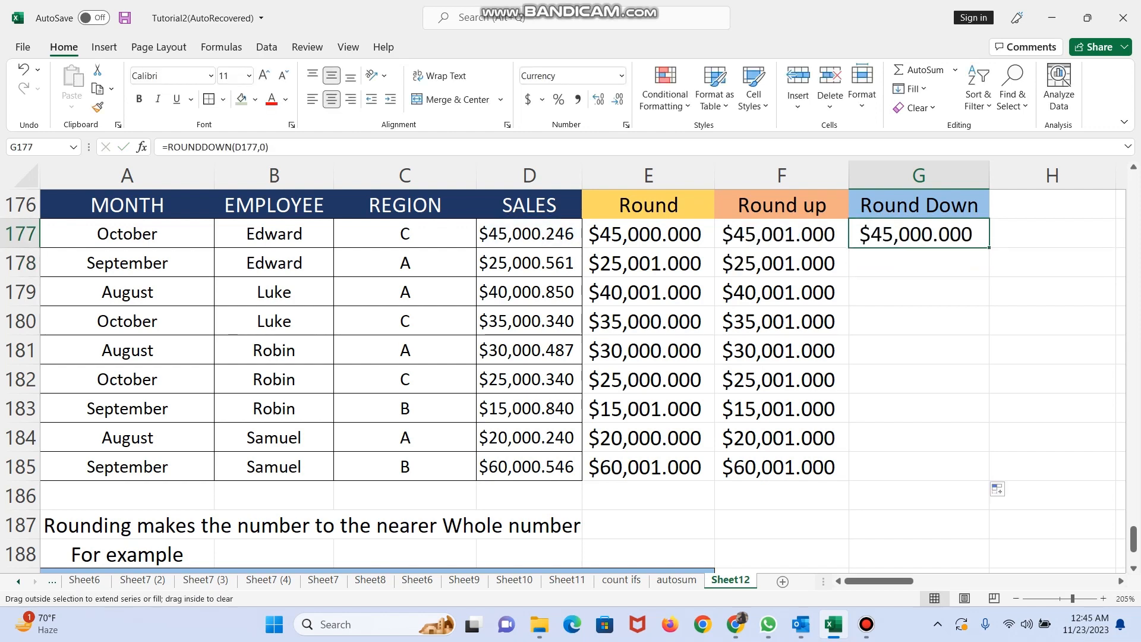
{"action": "left_click", "coordinate": [1052, 321]}
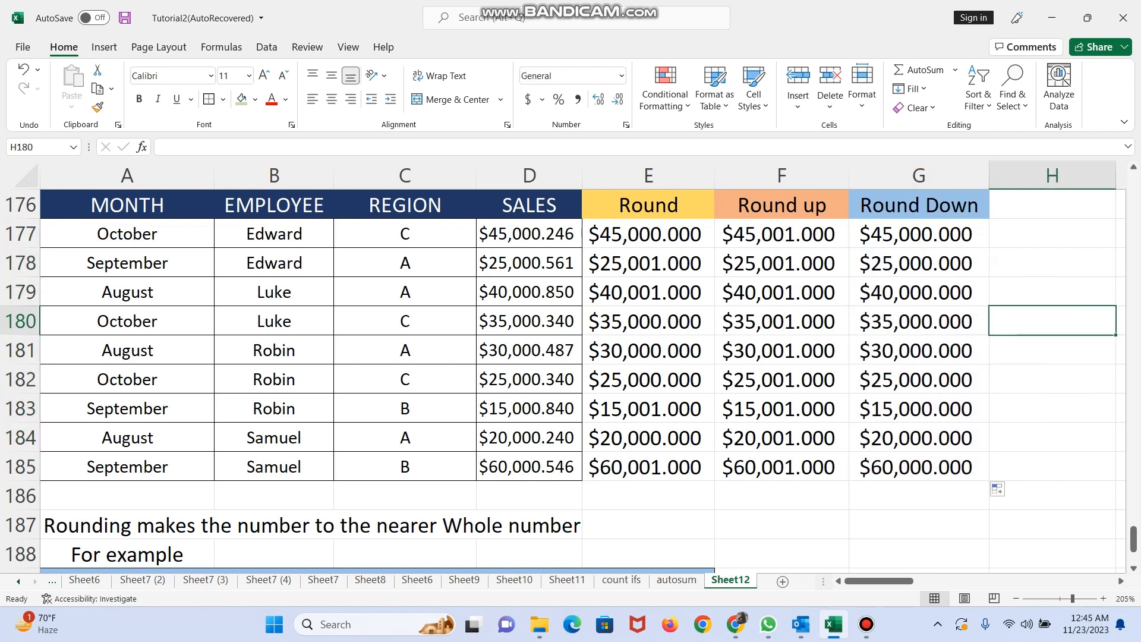
Step: Compare the Round, Round up and Round Down results in row 177 with the sales figure
{"action": "left_click", "coordinate": [919, 233]}
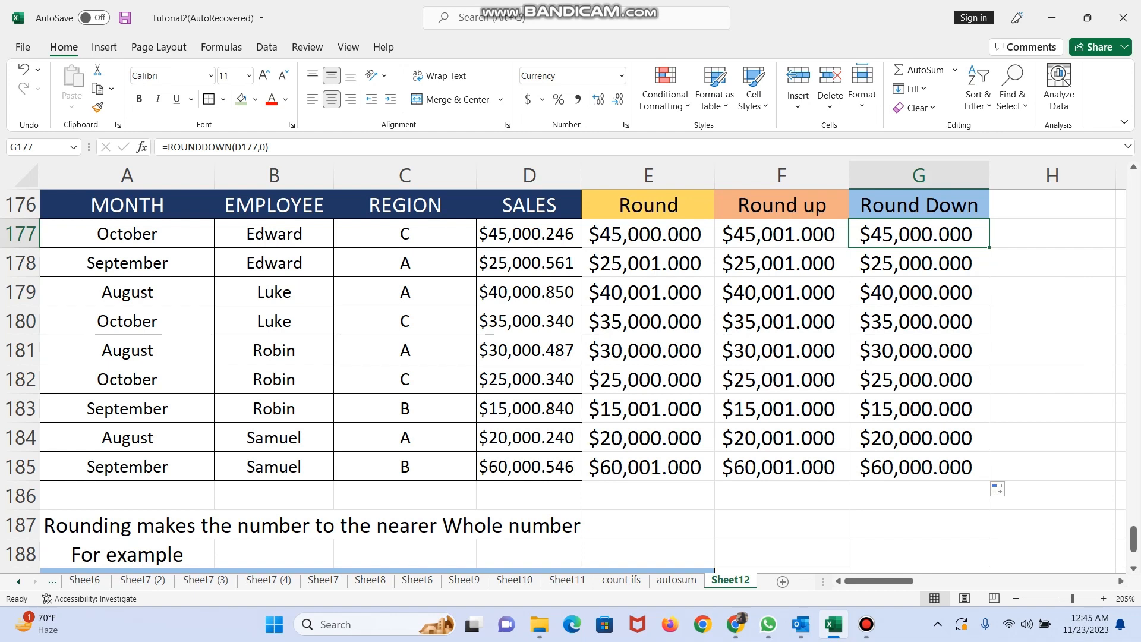
{"action": "key", "text": "Left"}
{"action": "key", "text": "Left"}
{"action": "key", "text": "Right"}
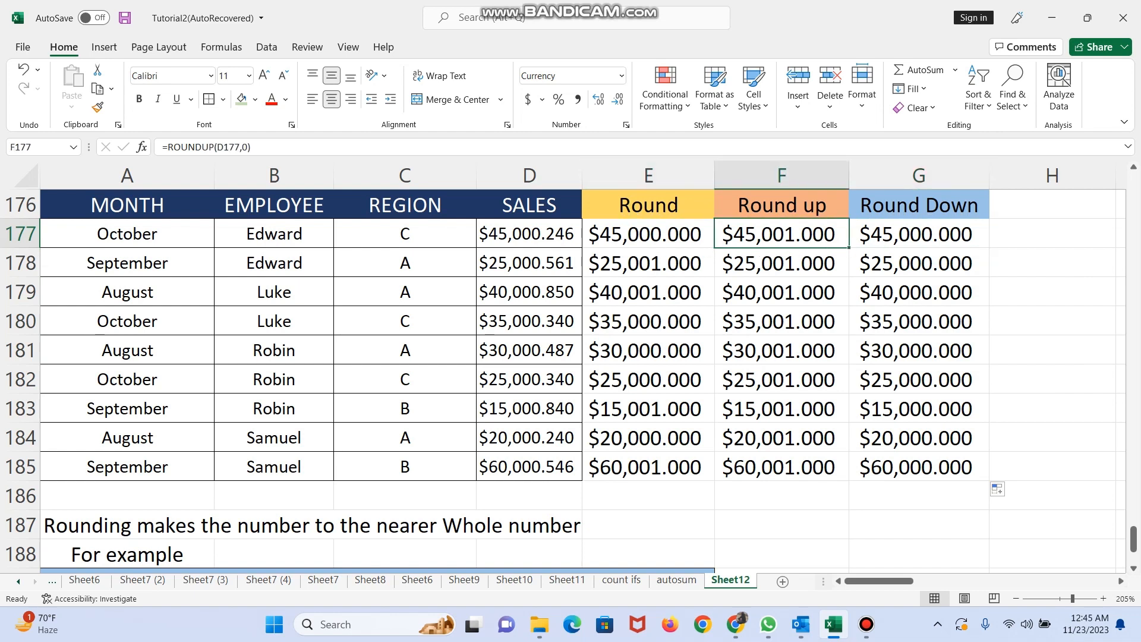
{"action": "key", "text": "Left"}
{"action": "key", "text": "Right"}
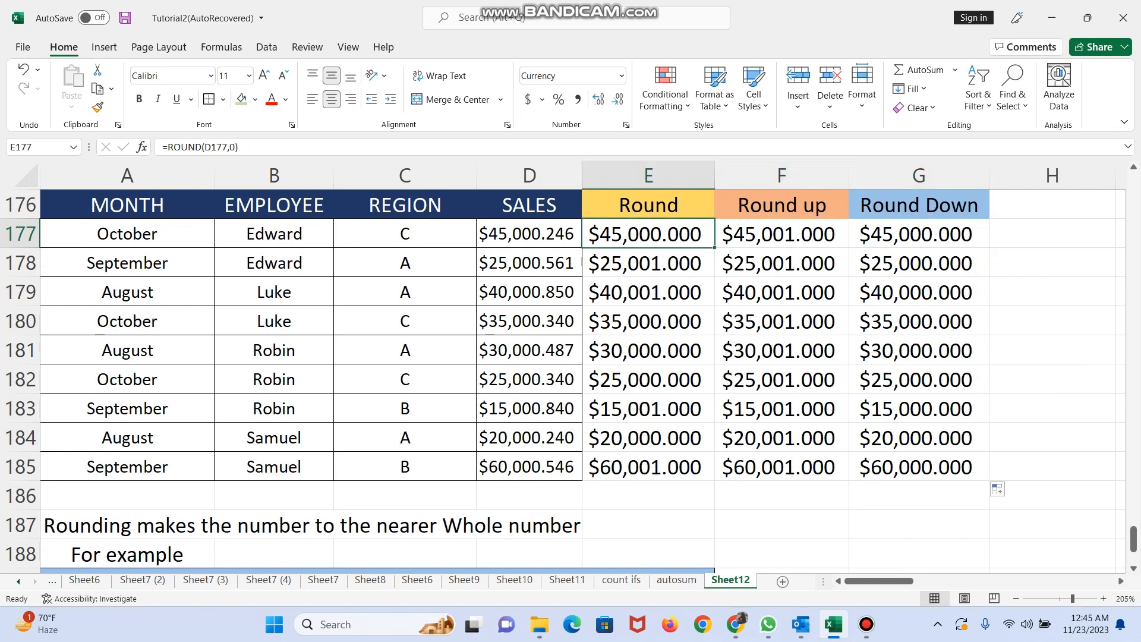
{"action": "key", "text": "Left"}
{"action": "key", "text": "Right"}
{"action": "key", "text": "Right"}
{"action": "key", "text": "Right"}
{"action": "key", "text": "Left"}
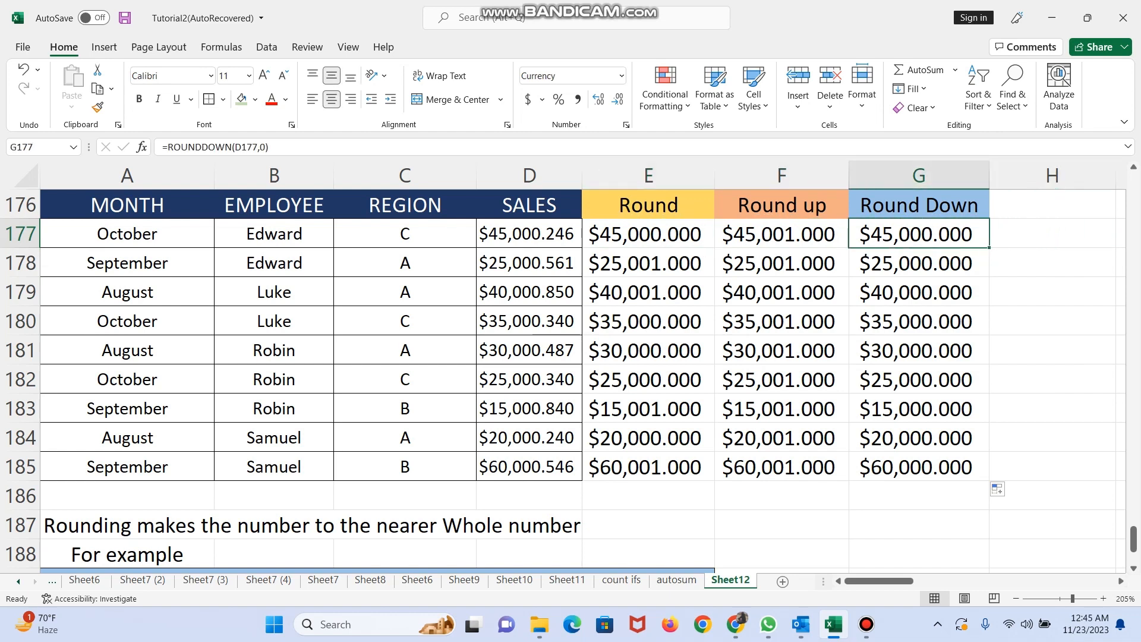
{"action": "key", "text": "Left"}
{"action": "key", "text": "Right"}
Step: Review the rounded values in the Round Down column from row 177 to row 185
{"action": "key", "text": "Down"}
{"action": "key", "text": "Down"}
{"action": "key", "text": "Down"}
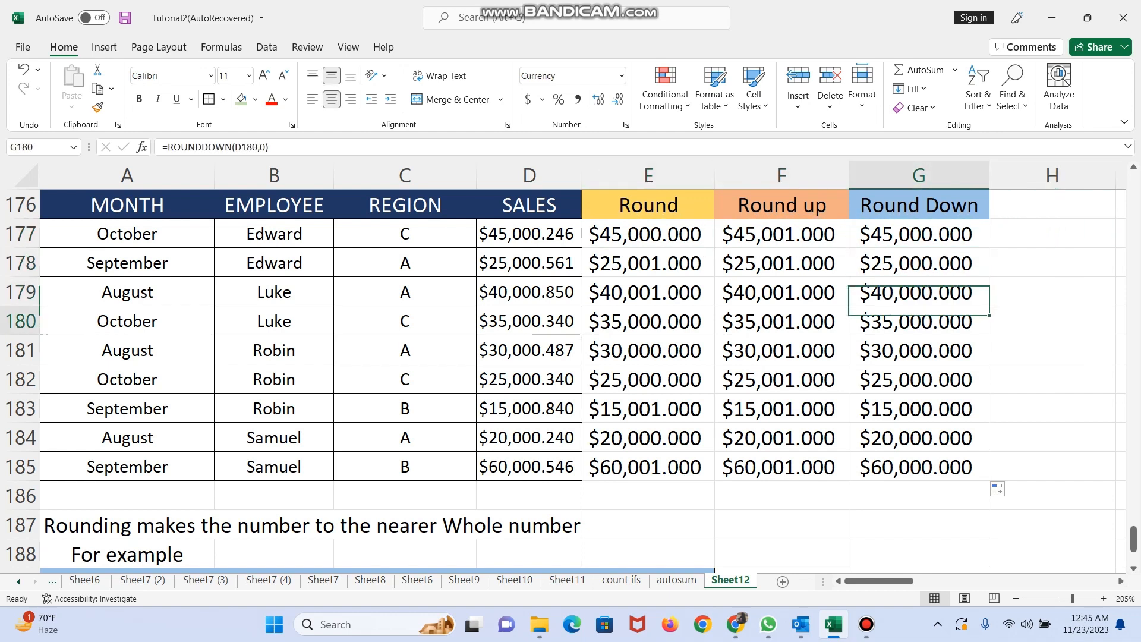
{"action": "key", "text": "Up"}
{"action": "key", "text": "Up"}
{"action": "key", "text": "Up"}
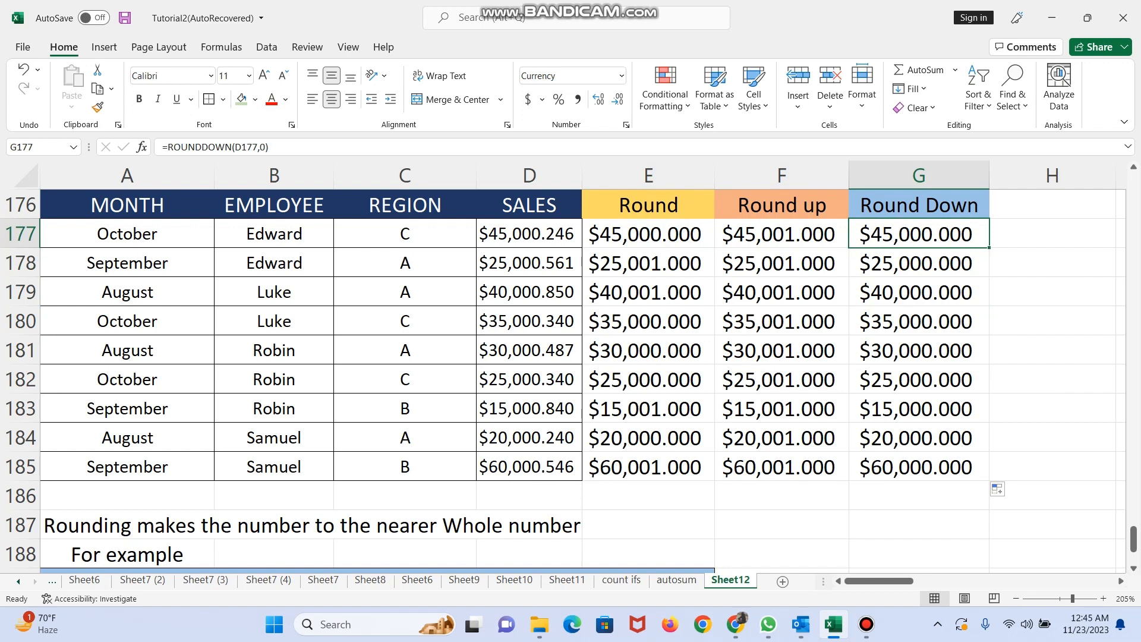
{"action": "key", "text": "Down"}
{"action": "key", "text": "Down"}
{"action": "key", "text": "Down"}
{"action": "key", "text": "Down"}
{"action": "key", "text": "Down"}
{"action": "key", "text": "Down"}
{"action": "key", "text": "Down"}
{"action": "key", "text": "Down"}
{"action": "key", "text": "Down"}
{"action": "key", "text": "Down"}
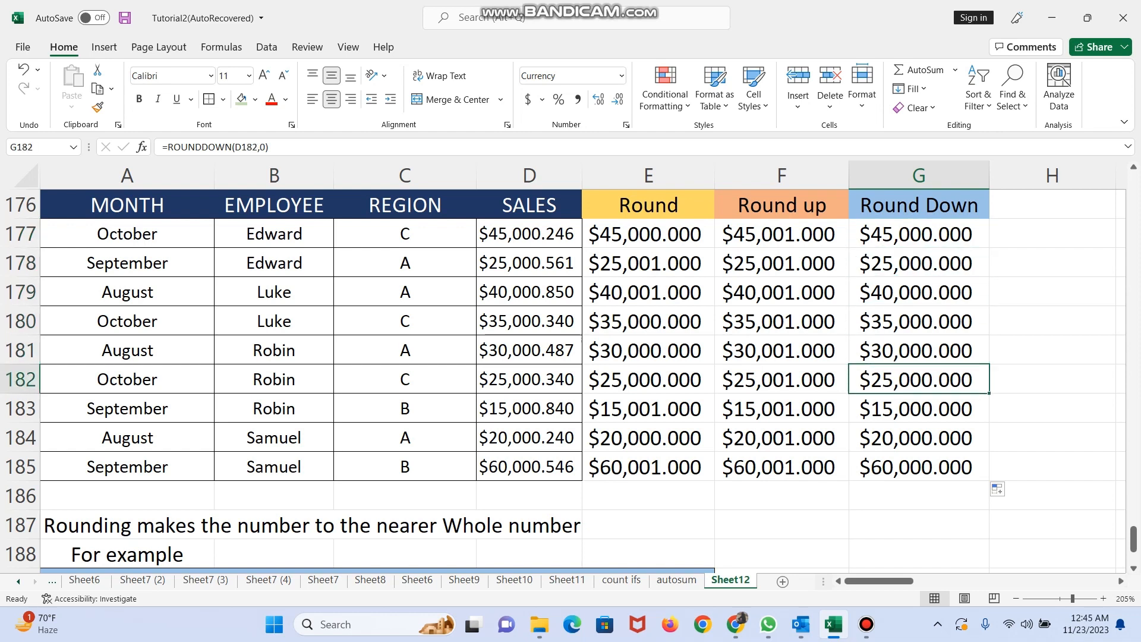
{"action": "key", "text": "Up"}
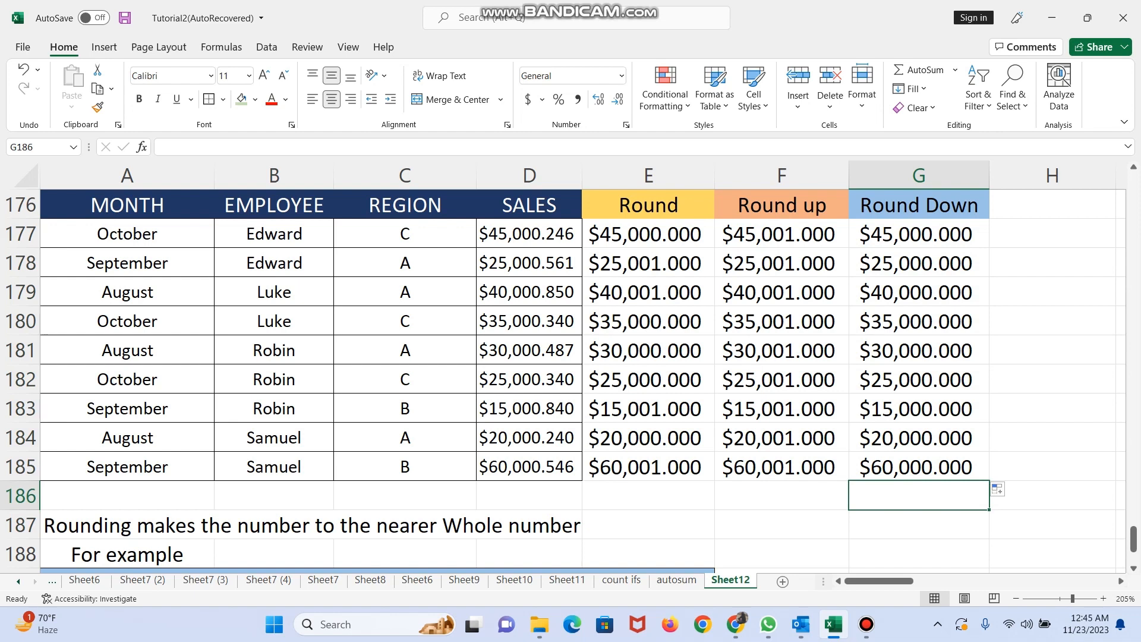
{"action": "key", "text": "Left"}
{"action": "key", "text": "Left"}
{"action": "key", "text": "Left"}
{"action": "key", "text": "Left"}
{"action": "key", "text": "Left"}
{"action": "key", "text": "Left"}
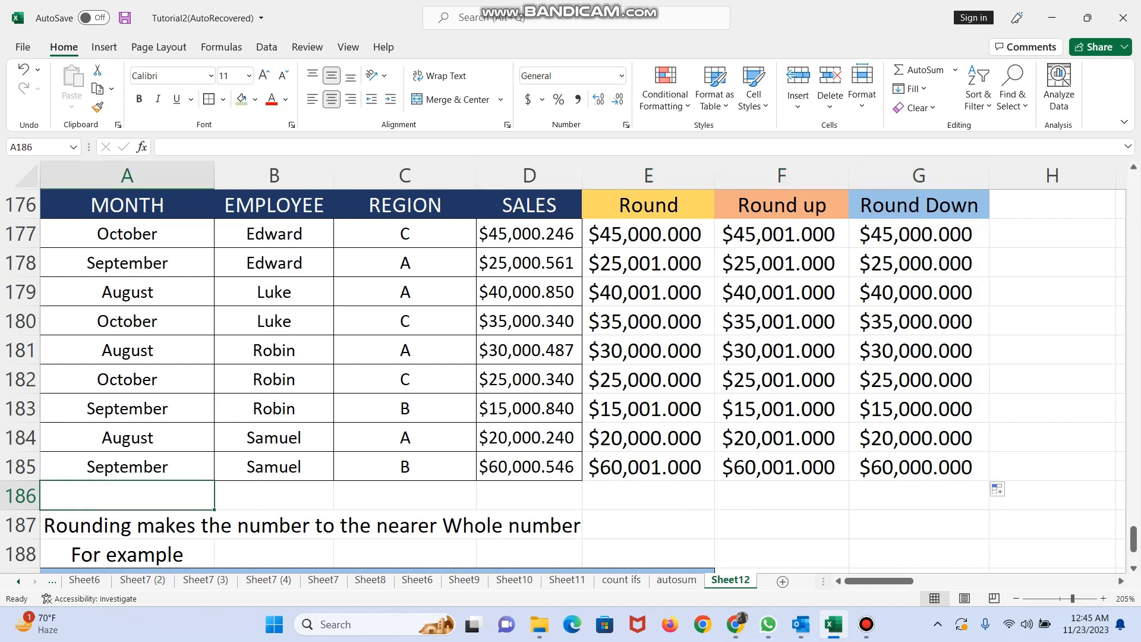